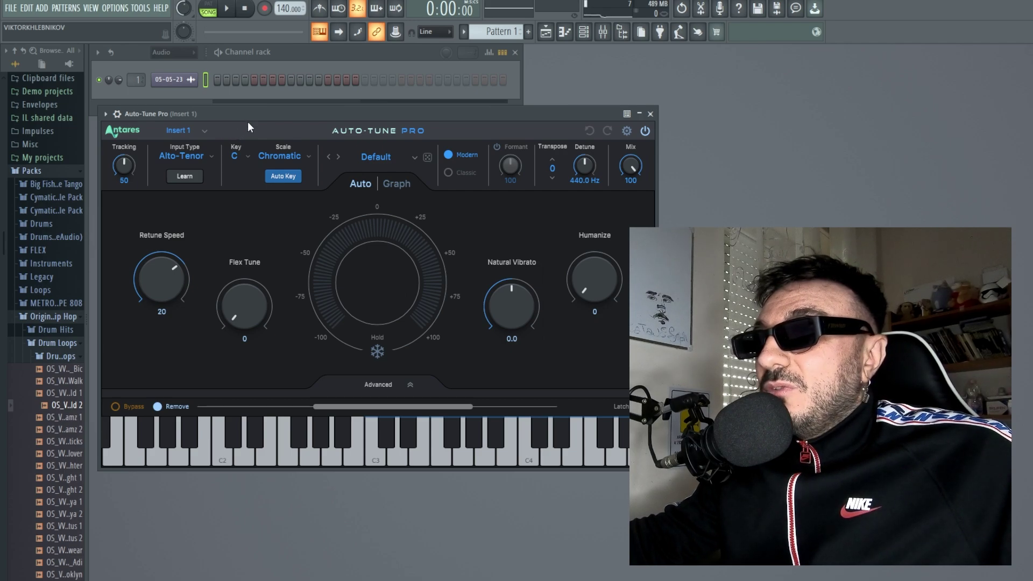
- Set the Auto-Tune Pro key to D and the scale to Minor
left_click_drag(247, 115, 210, 102)
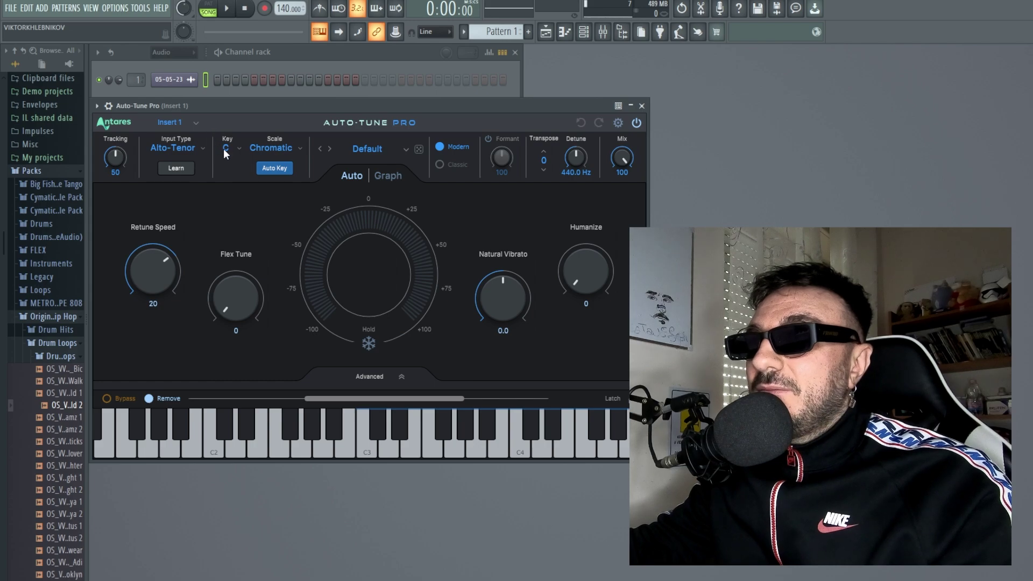
scroll(226, 148, "up", 2)
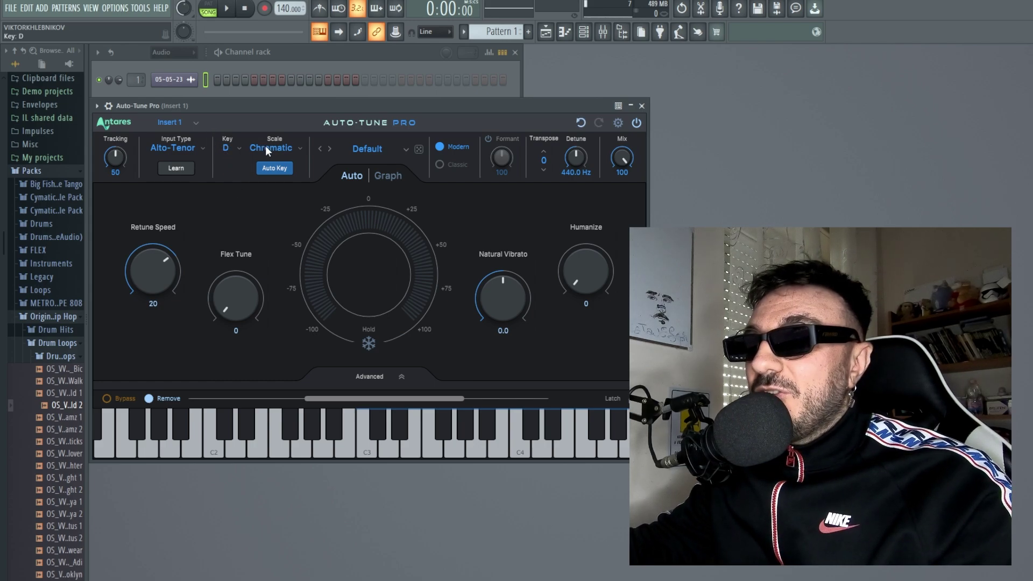
scroll(269, 147, "down", 2)
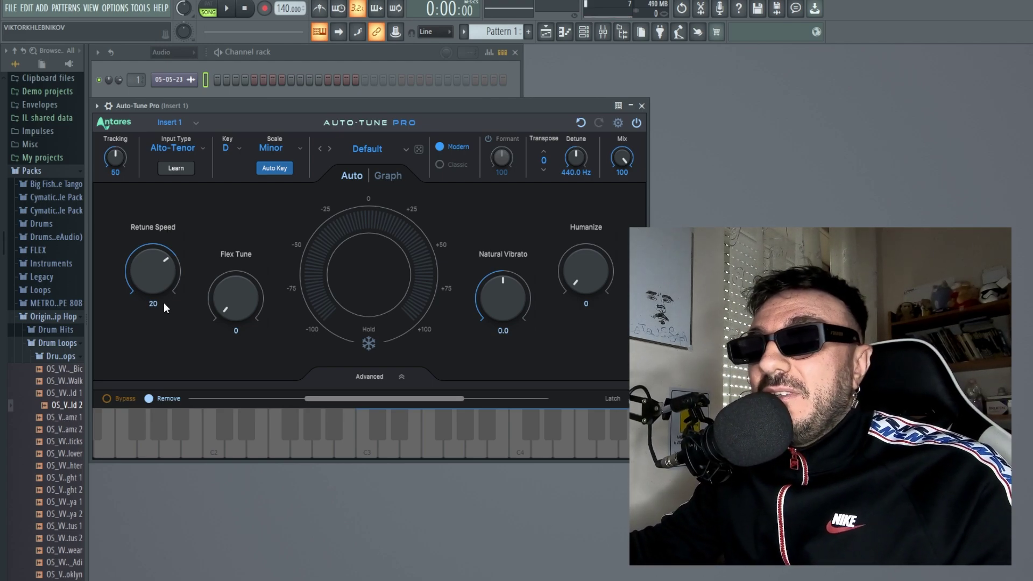
- Set Auto-Tune Pro's Retune Speed to 0 for the fastest pitch correction
left_click_drag(158, 259, 158, 228)
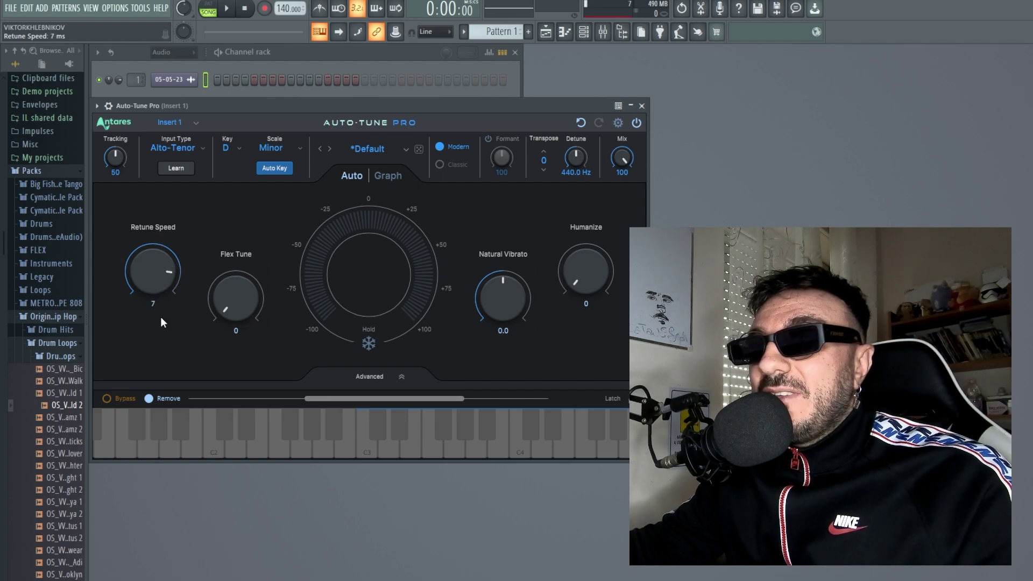
left_click_drag(161, 321, 168, 200)
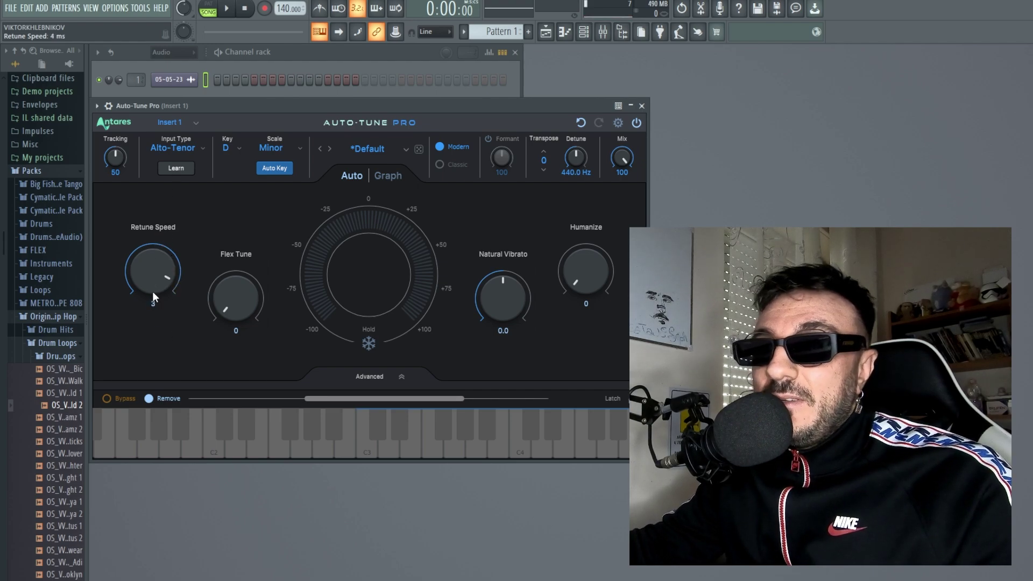
left_click_drag(153, 296, 170, 229)
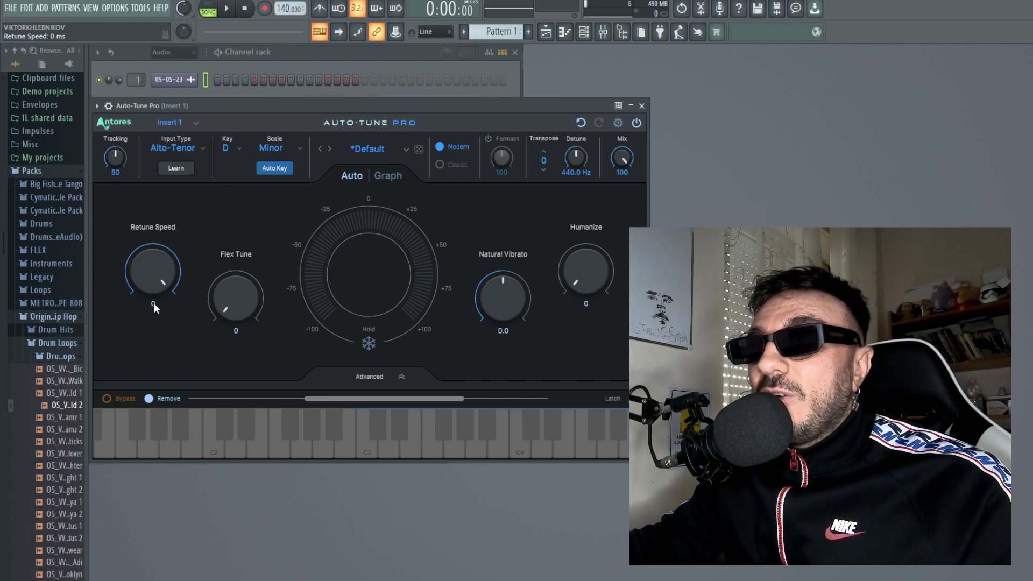
left_click_drag(157, 288, 166, 255)
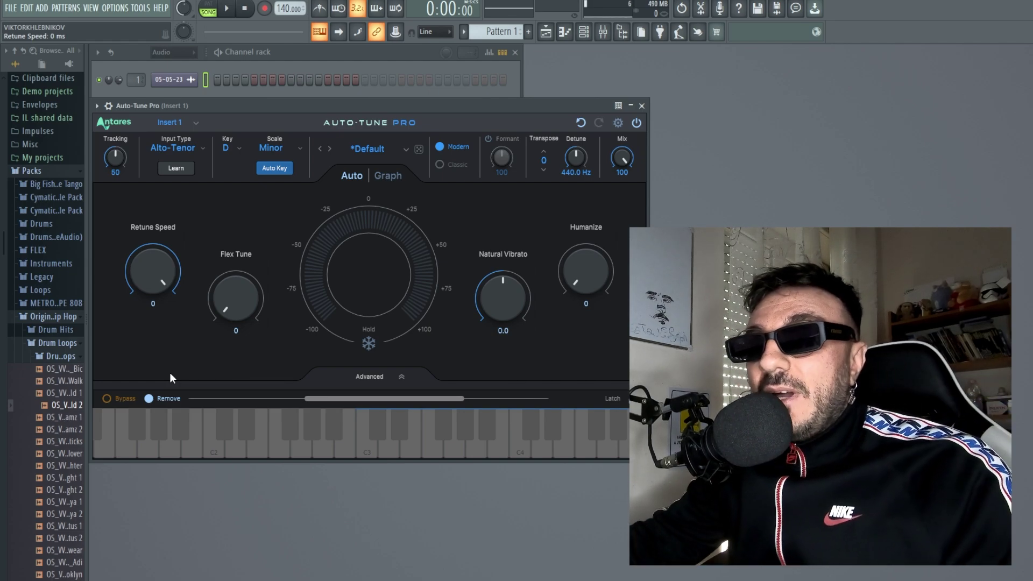
scroll(32, 247, "down", 7)
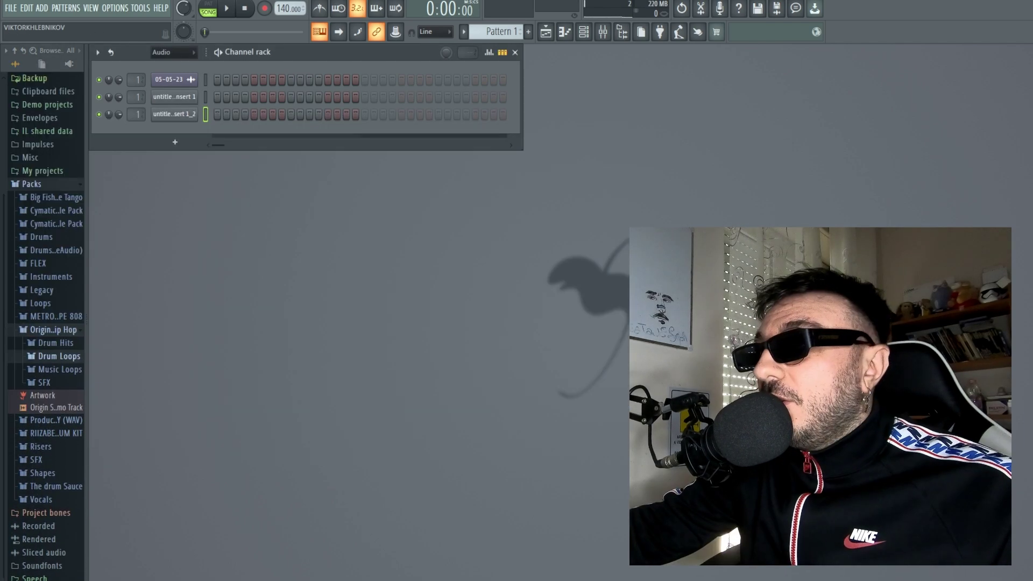
- Show the playlist and the mixer, and play the dry vocal recording on Track 1 with Auto-Tune Pro switched off
left_click(546, 34)
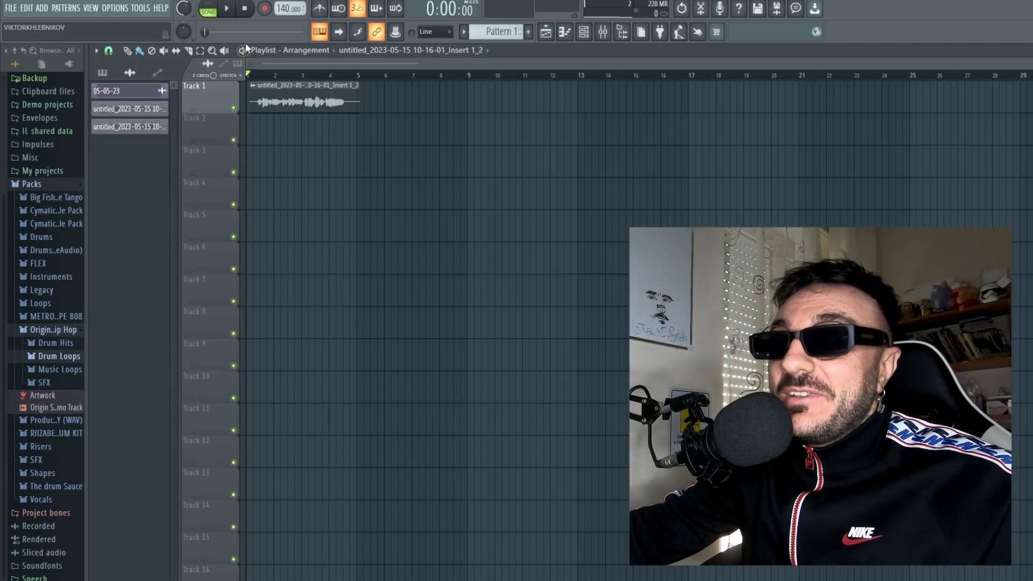
key("F9")
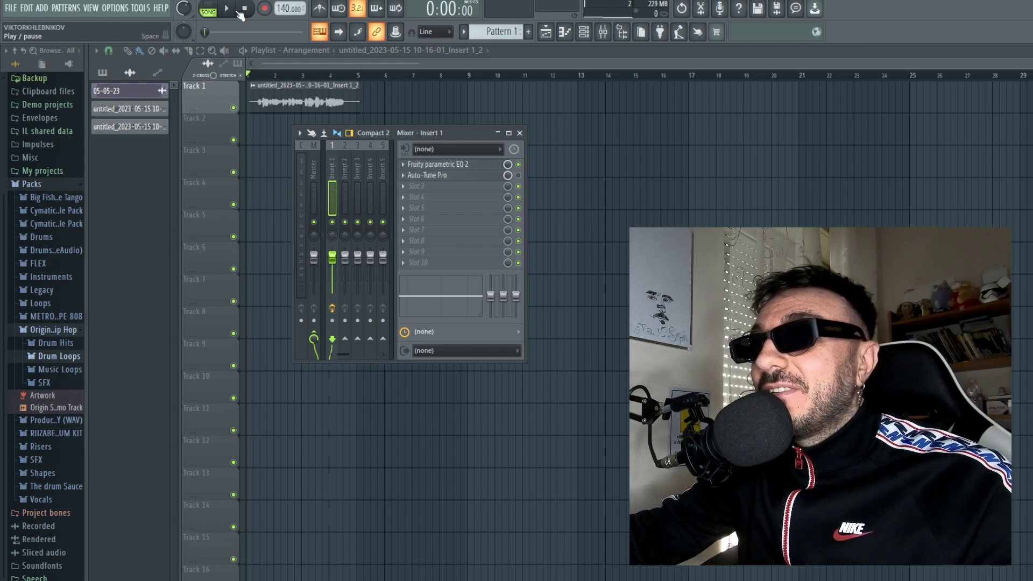
left_click(239, 12)
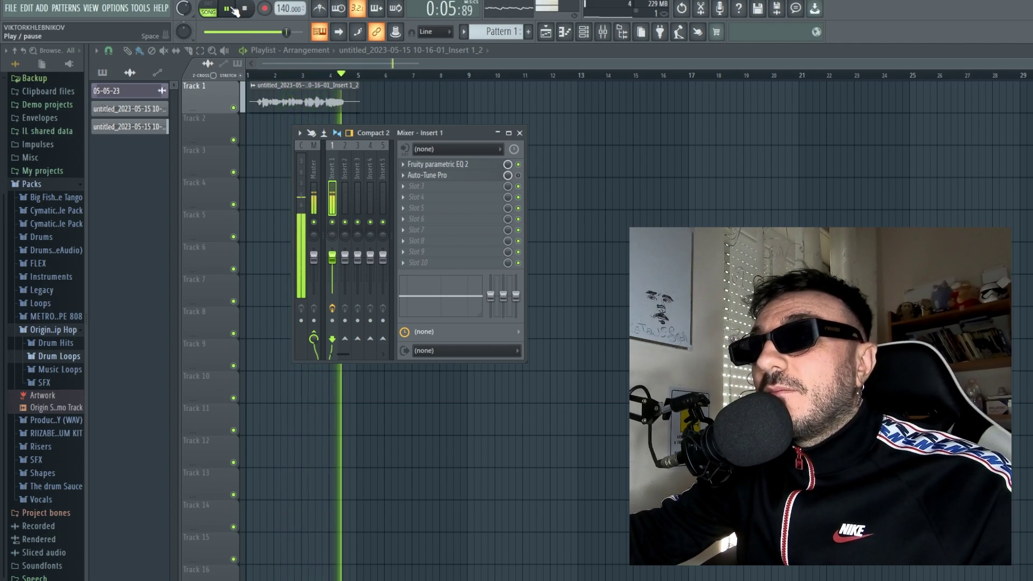
key("space")
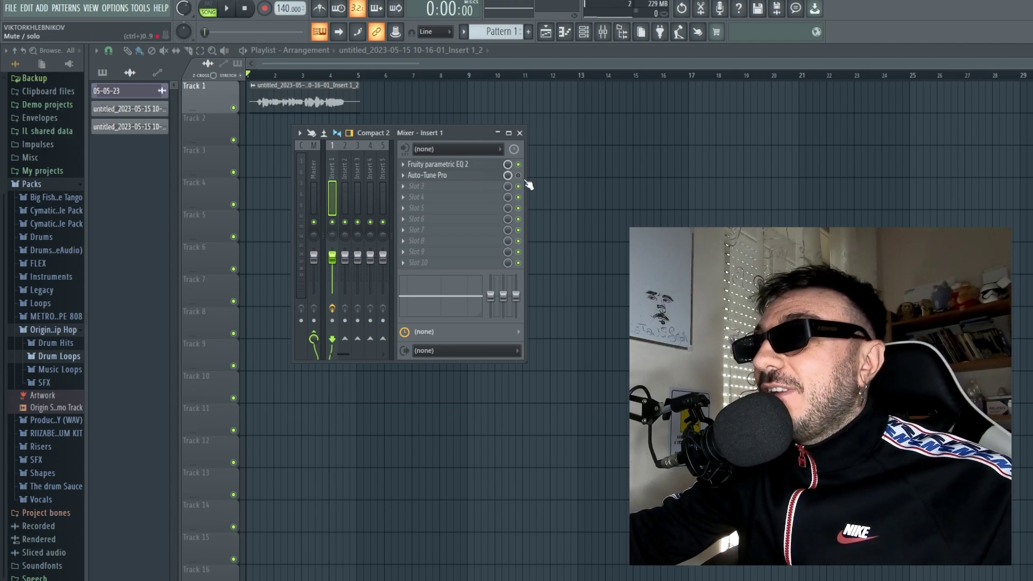
- Open Auto-Tune Pro from Insert 1, place its window clear of the vocal clip, and play the vocal through it at Retune Speed 0
left_click(483, 175)
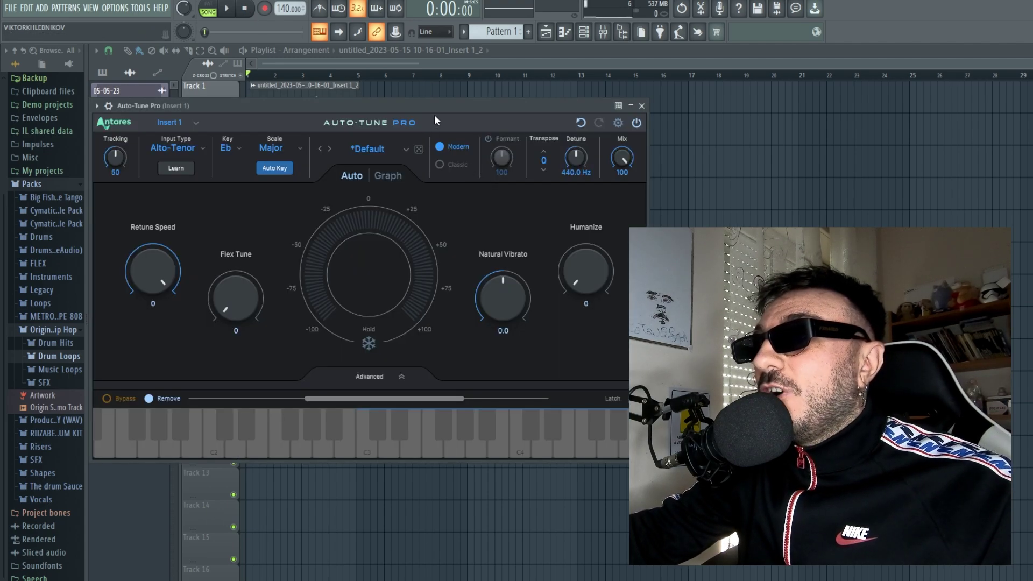
left_click_drag(394, 105, 749, 66)
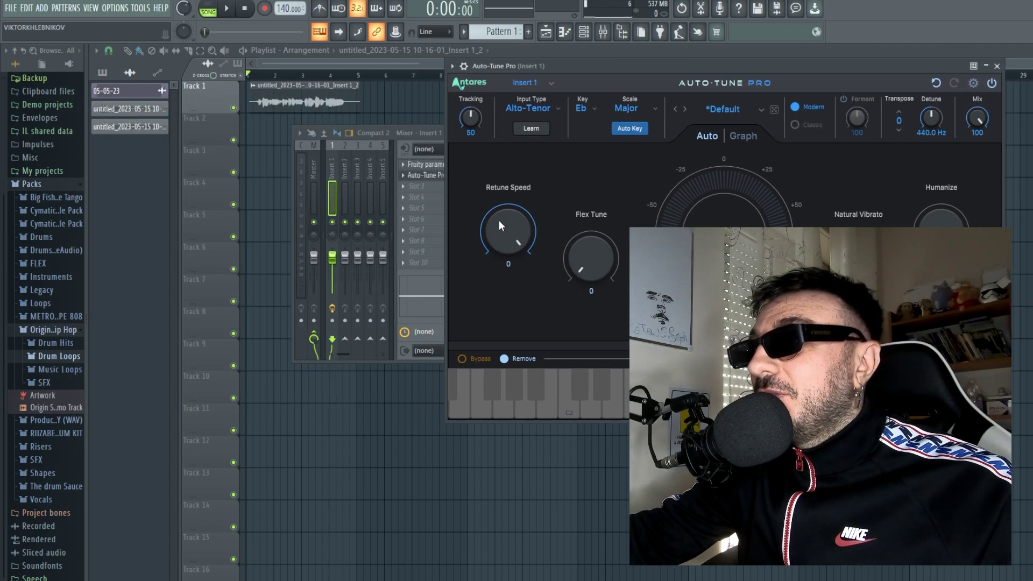
left_click(224, 9)
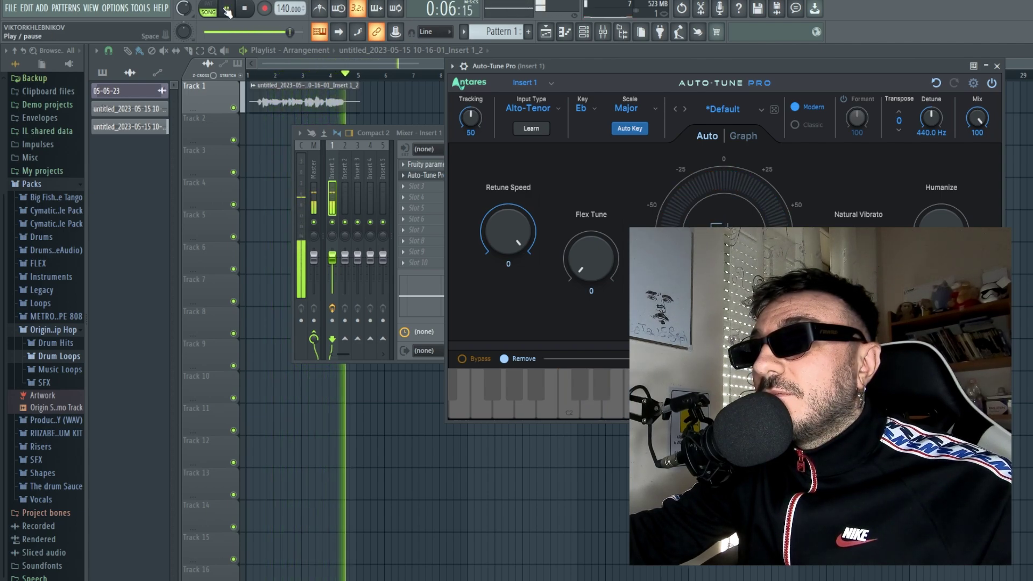
left_click(226, 8)
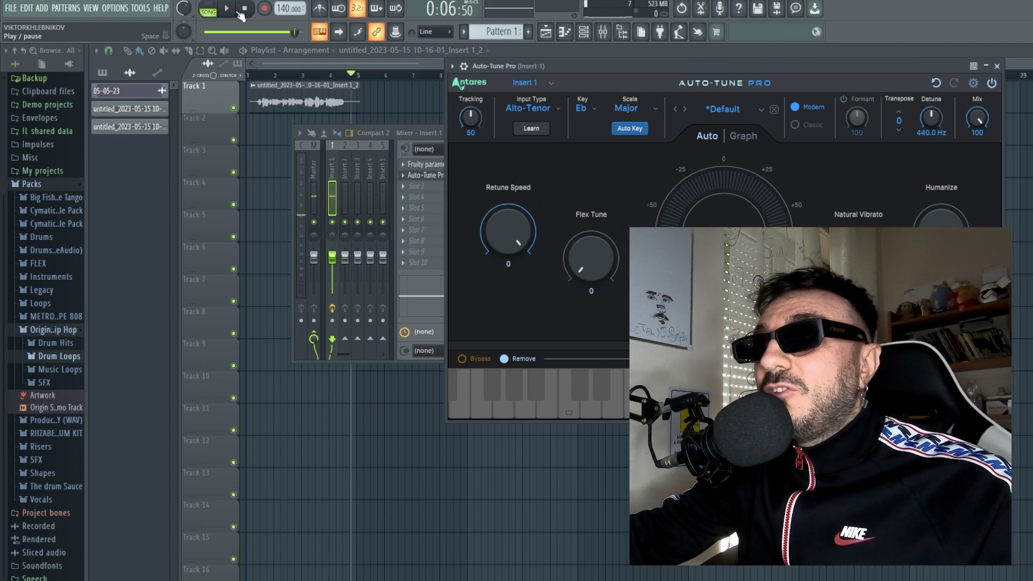
left_click(244, 9)
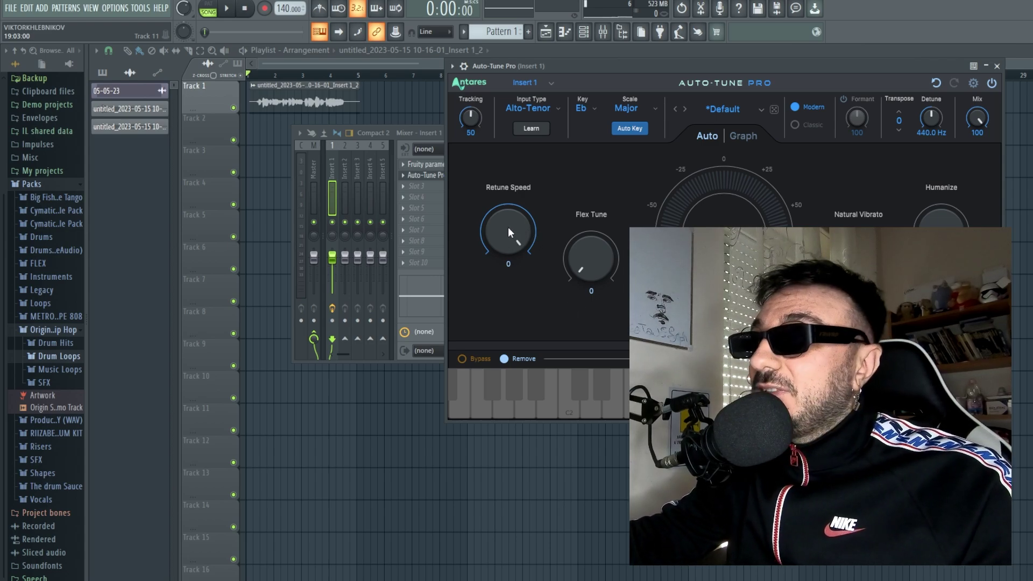
- Set Retune Speed to 5 and play the vocal to hear the softer correction
scroll(507, 229, "up", 1)
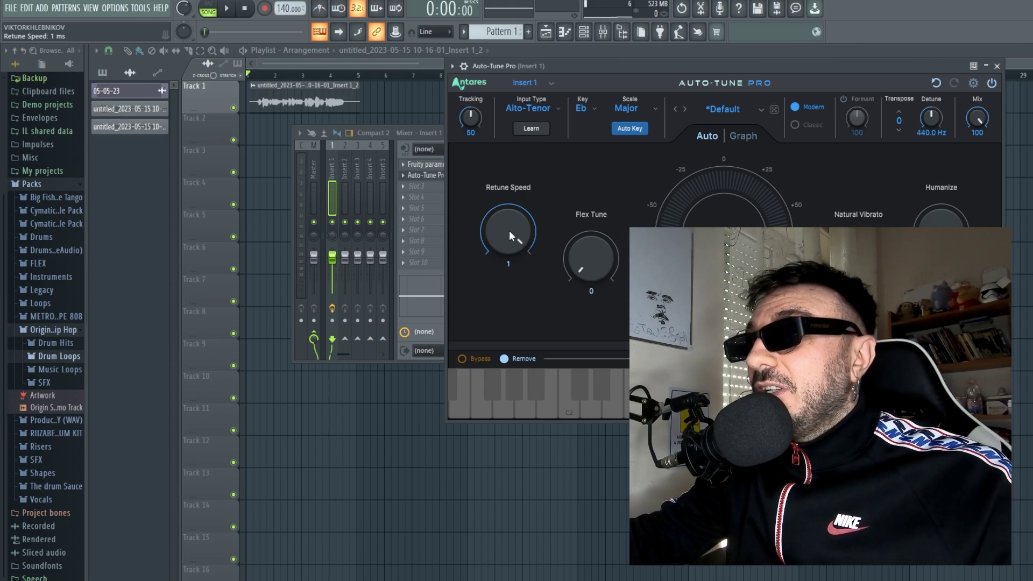
scroll(517, 252, "down", 1)
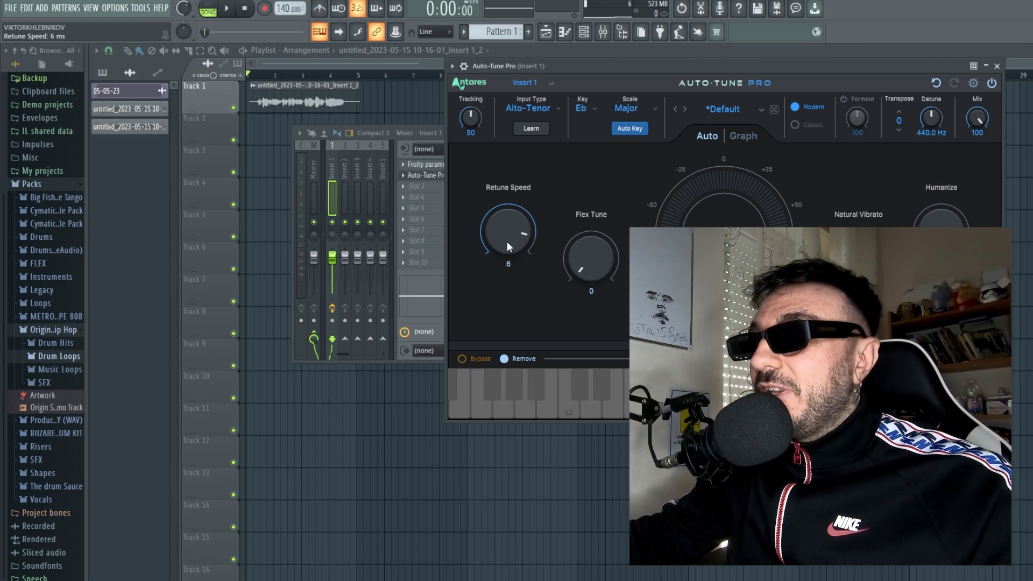
left_click(234, 15)
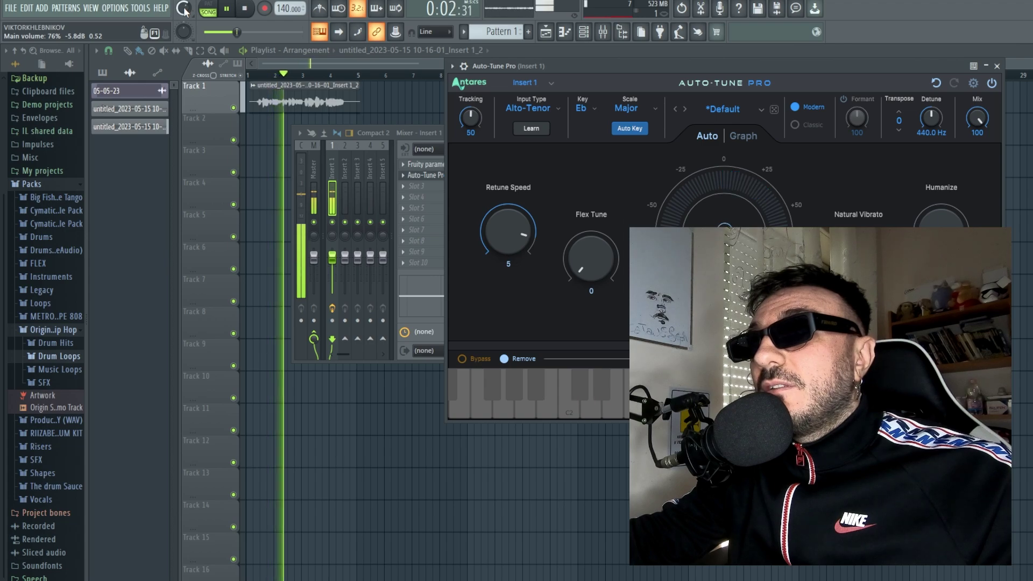
left_click(231, 12)
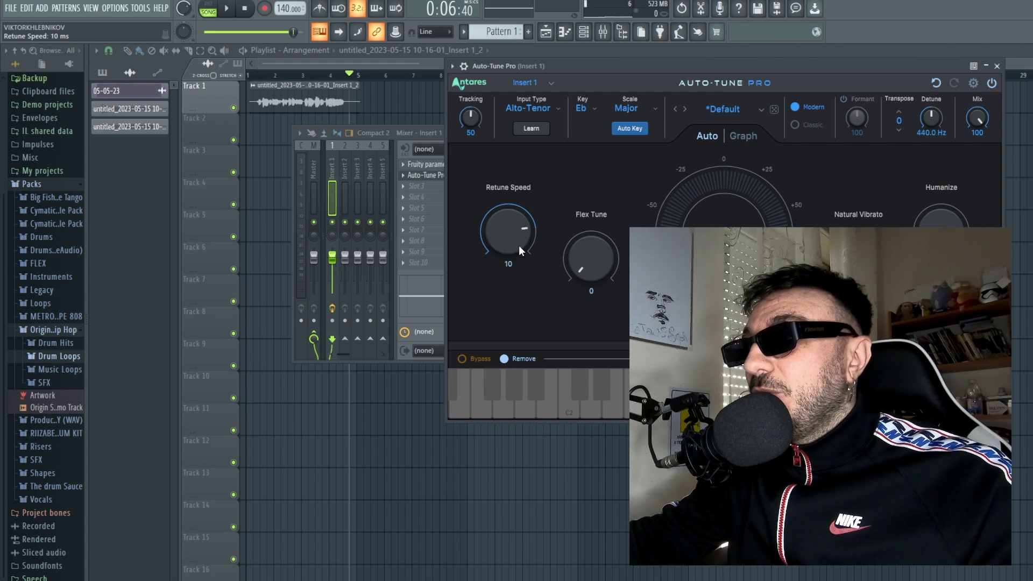
- Play the vocal from the start with Retune Speed at 10
left_click(244, 9)
left_click(226, 8)
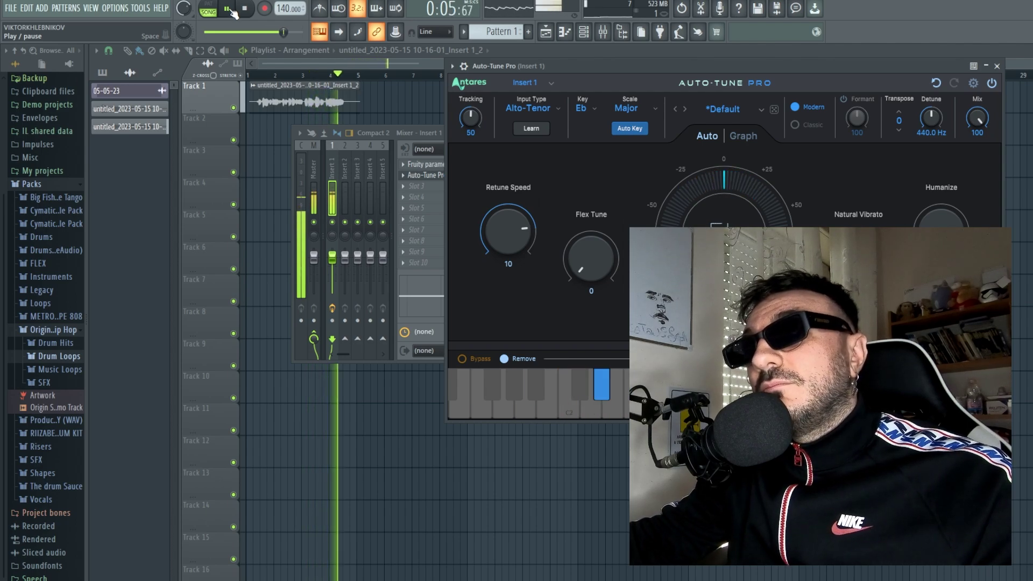
left_click(230, 9)
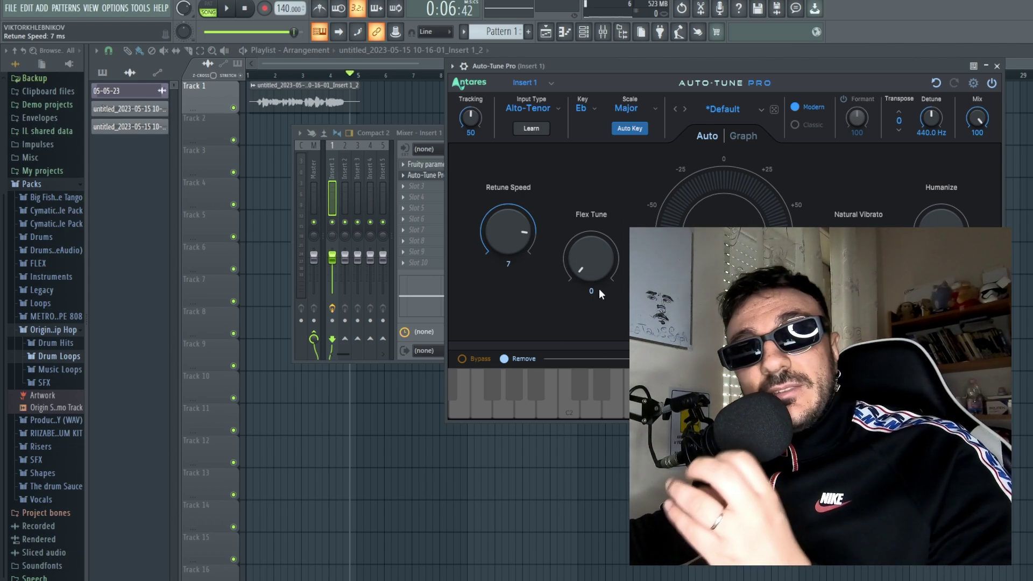
- Set Flex Tune to 16 and restart the vocal playback from the beginning
left_click_drag(576, 256, 579, 241)
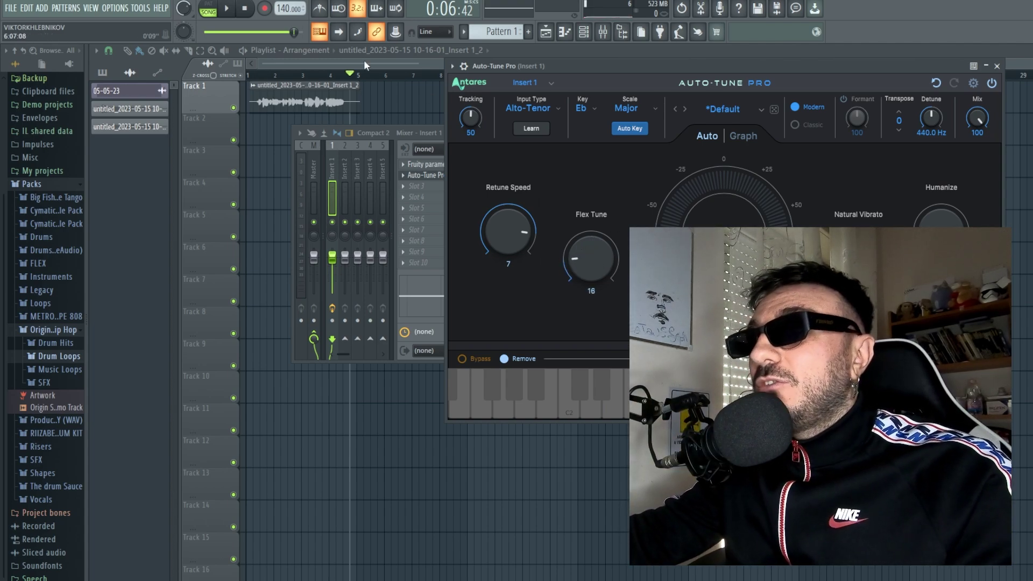
key("space")
left_click(245, 8)
key("space")
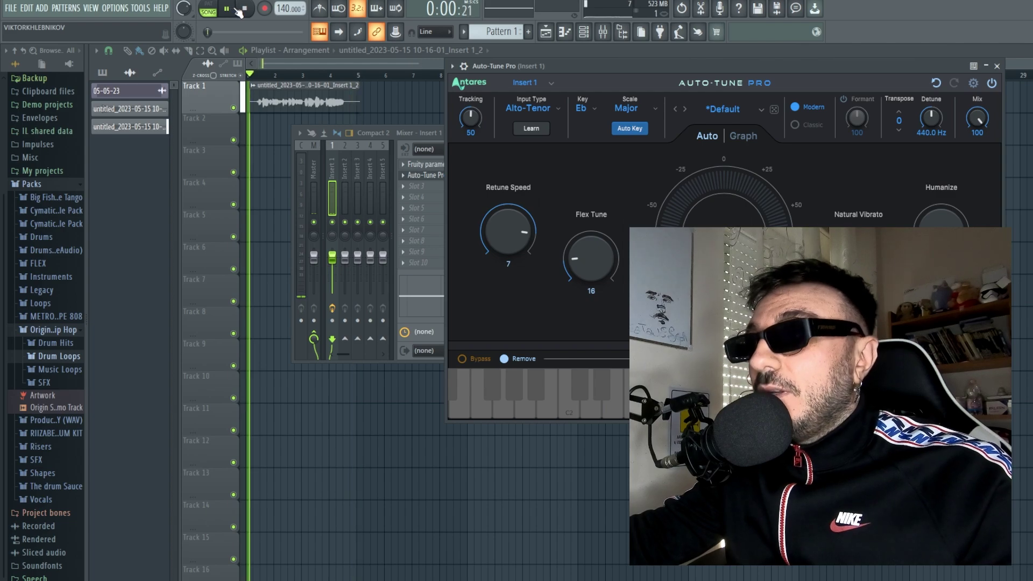
- While the vocal plays, raise Flex Tune to 66 and set Retune Speed to 4, then pause playback
left_click_drag(595, 254, 606, 212)
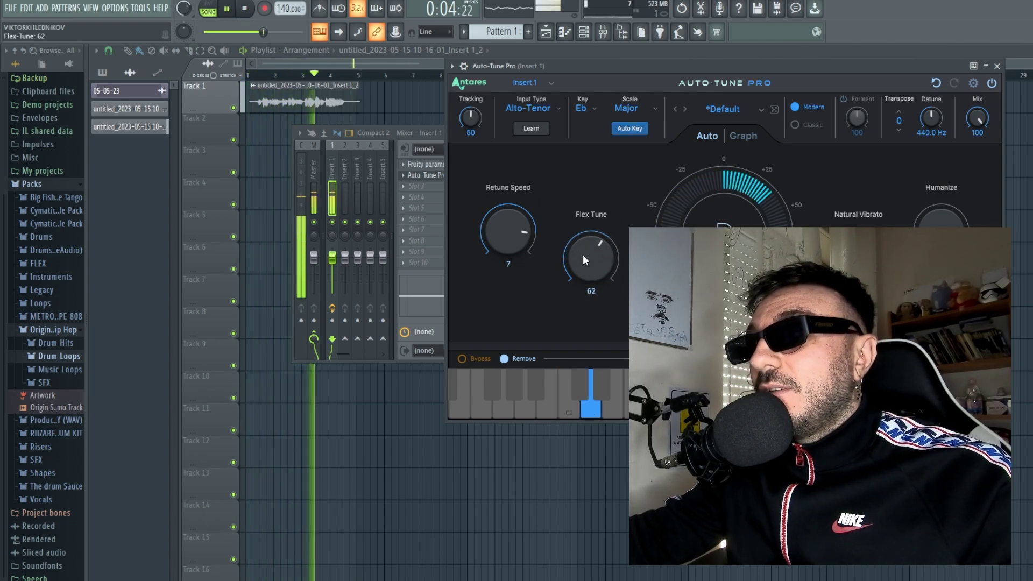
left_click_drag(580, 255, 583, 240)
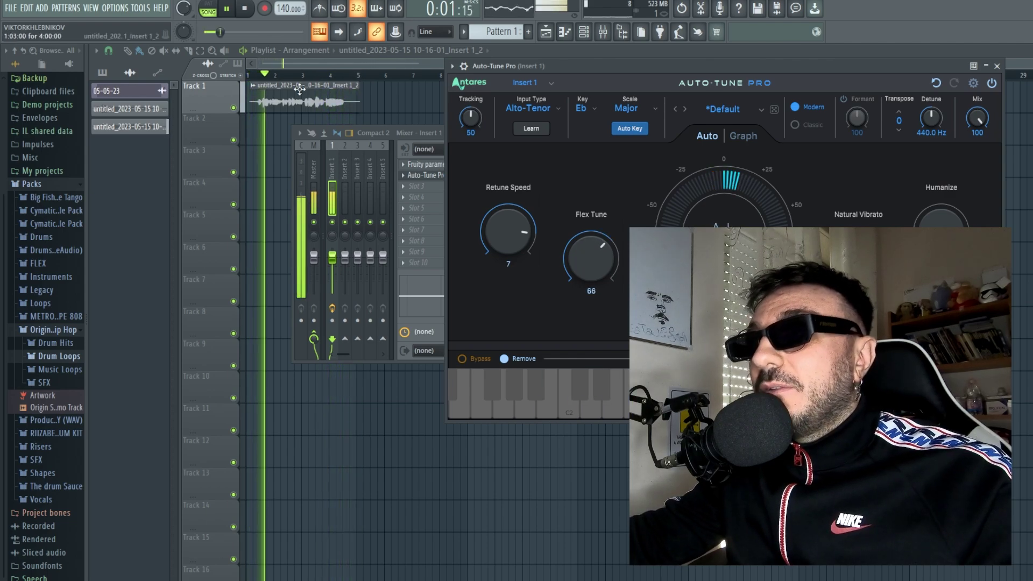
left_click_drag(502, 221, 525, 248)
key("space")
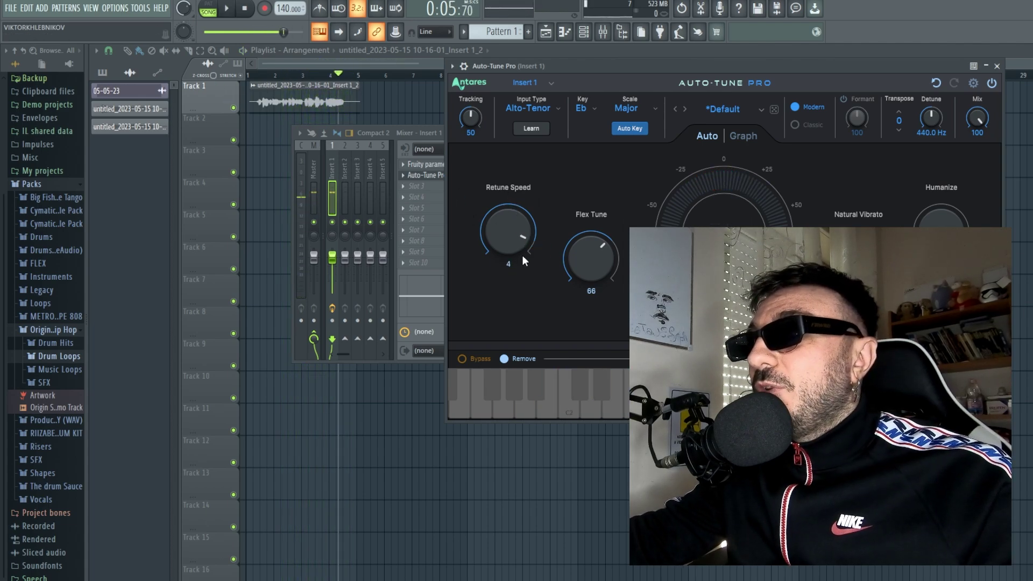
- Set Flex Tune to 58 and Retune Speed to 0, and play the vocal from the start with these settings
left_click_drag(618, 279, 589, 261)
left_click_drag(506, 231, 502, 199)
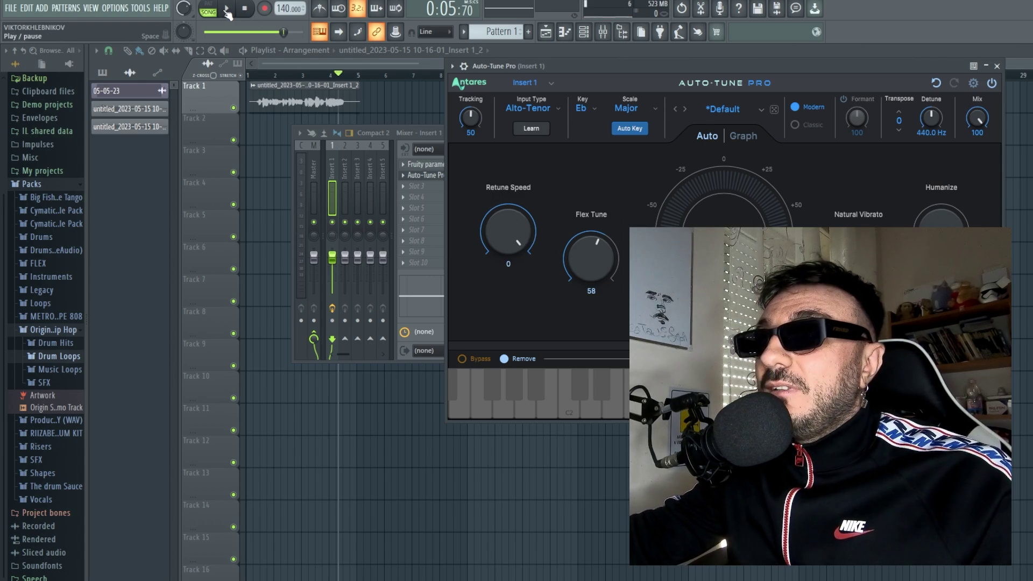
left_click(244, 9)
key("space")
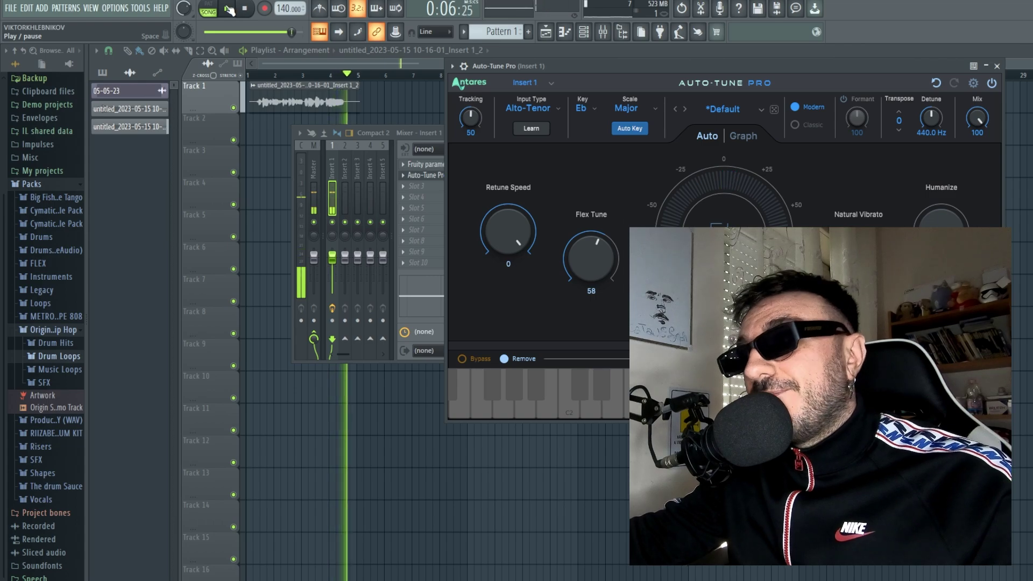
key("space")
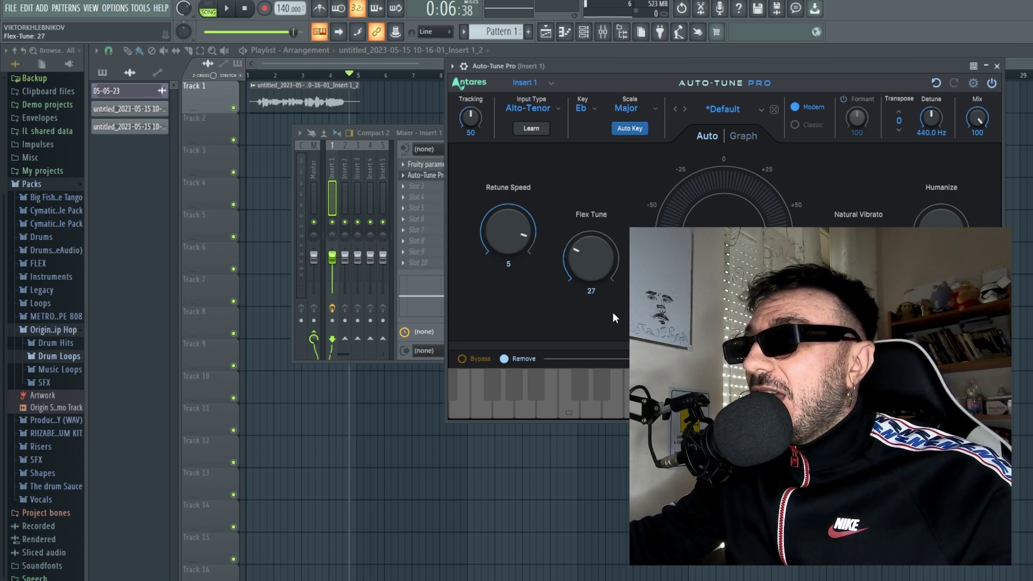
- Play the vocal with Flex Tune at 16, then set Flex Tune to 48 and return playback to the start
scroll(601, 274, "up", 2)
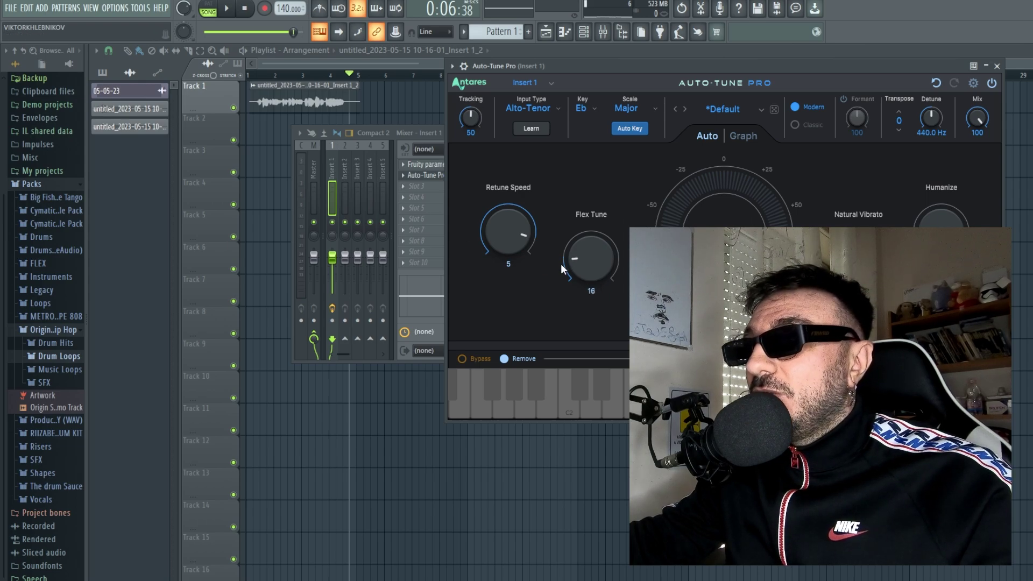
left_click(227, 9)
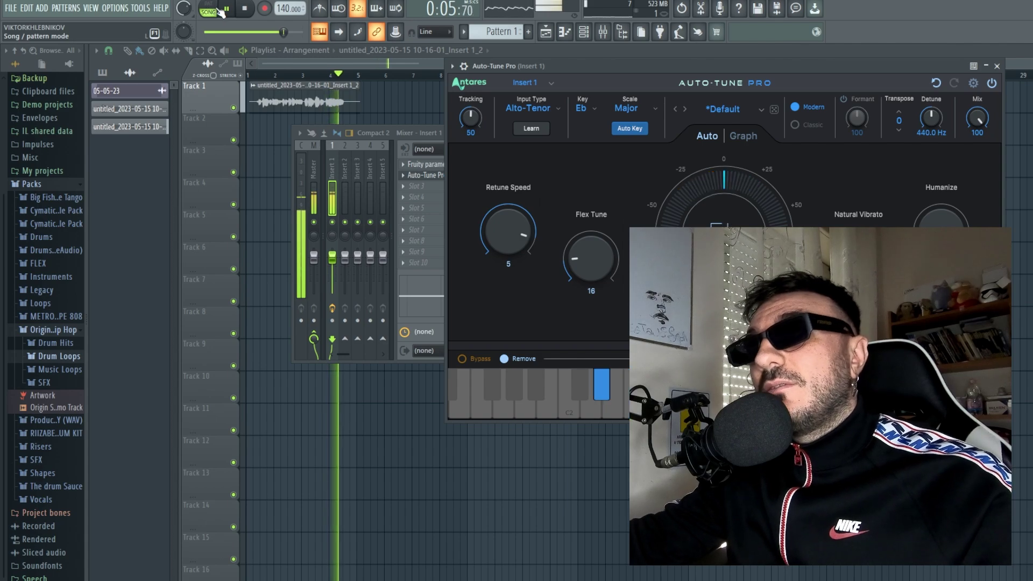
left_click(227, 9)
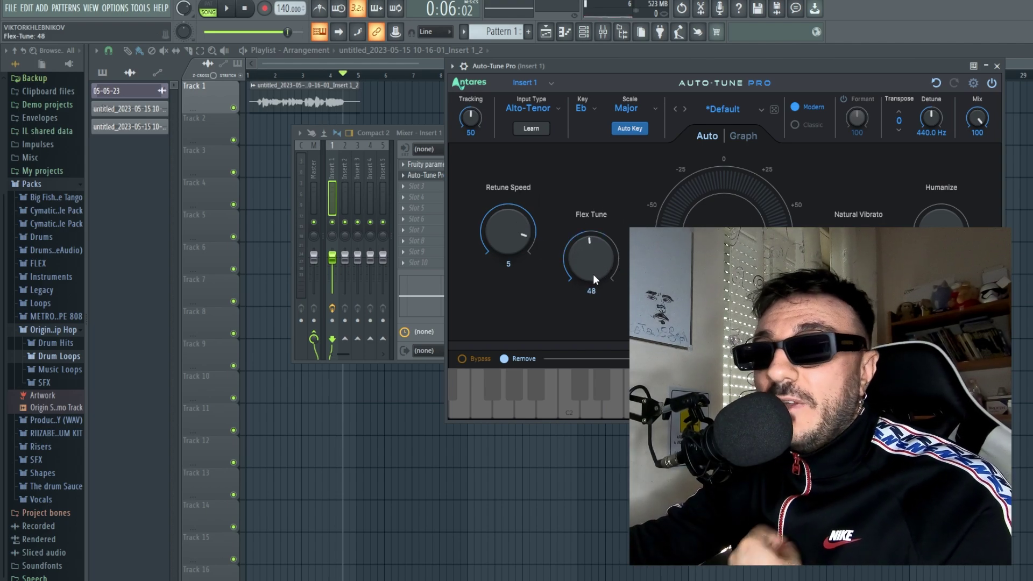
left_click(246, 10)
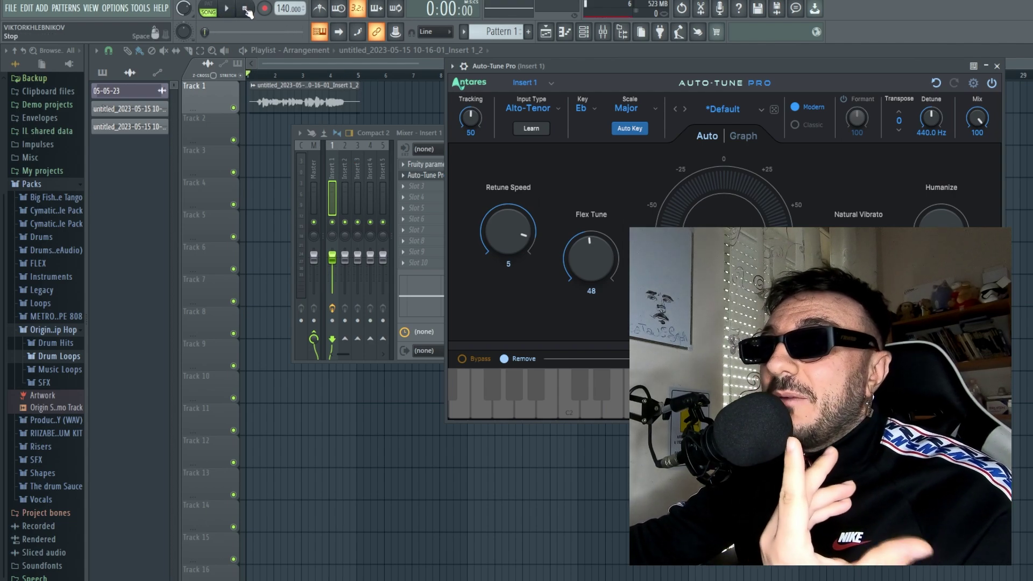
- Play the vocal with Flex Tune at 48, stop it, and play it again with Flex Tune at 0
left_click(232, 10)
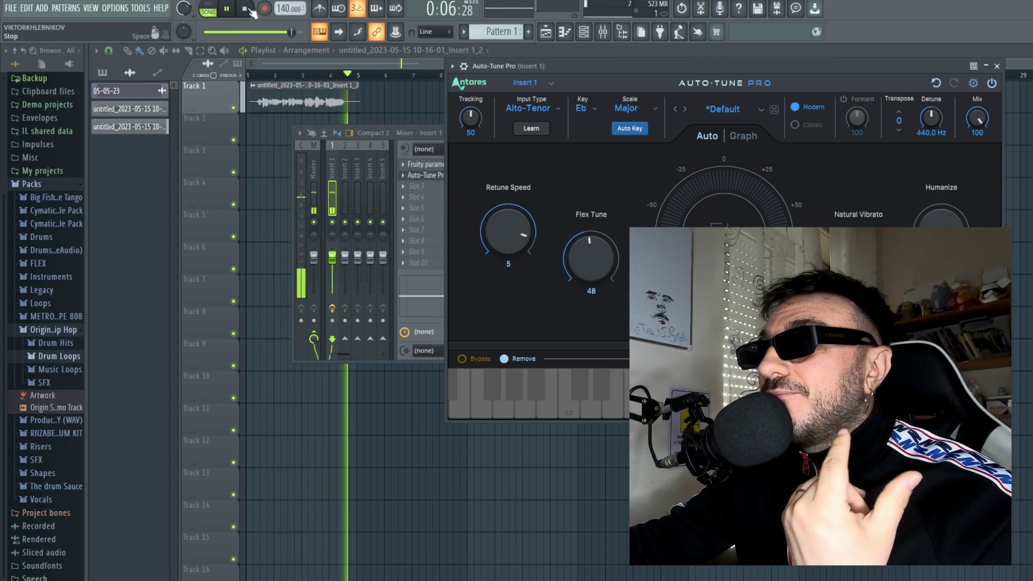
left_click(256, 12)
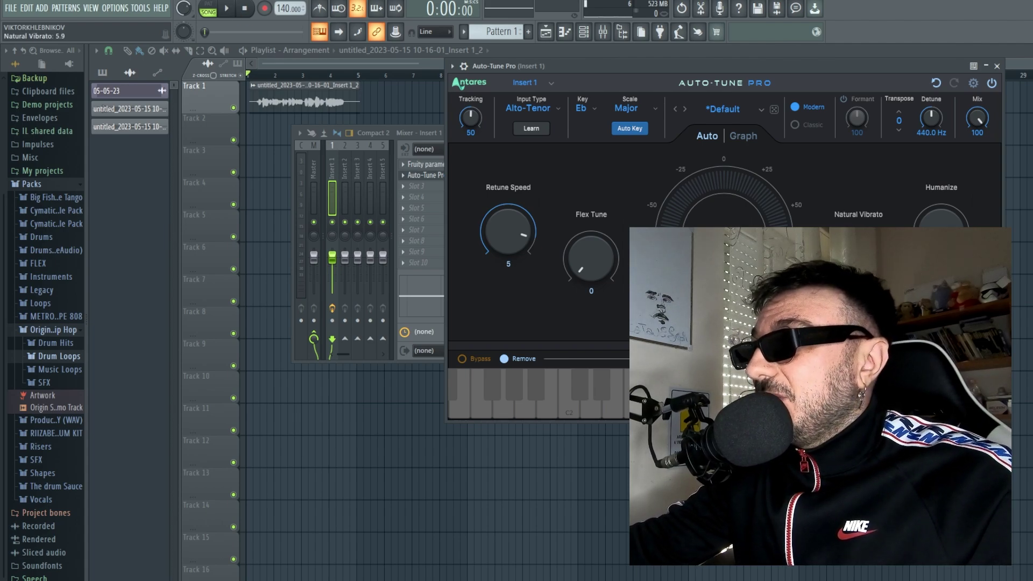
left_click(230, 9)
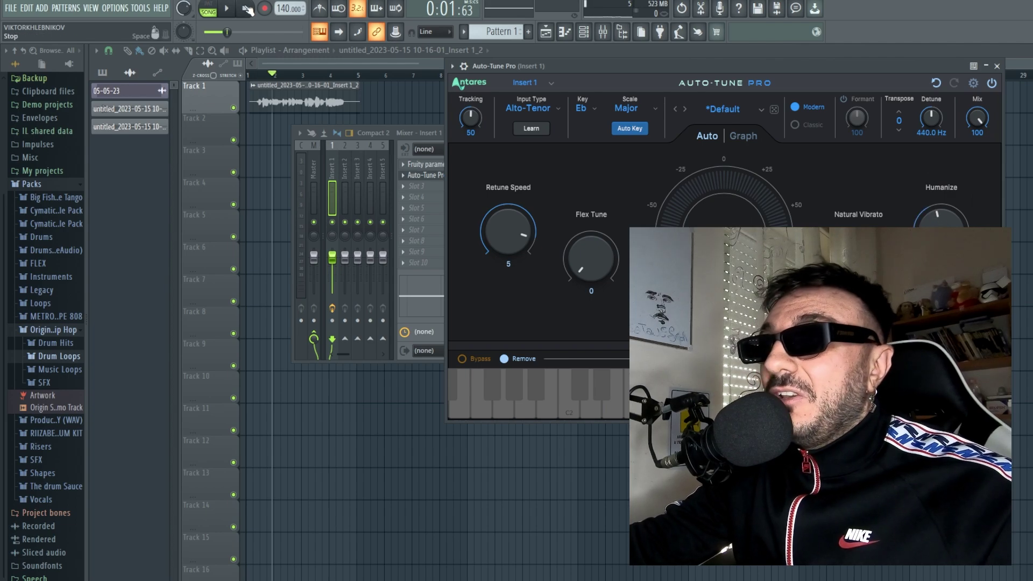
- Raise Humanize and set Flex Tune to 32 while testing the vocal, then replay it with Humanize at 100
left_click(229, 9)
left_click_drag(942, 221, 942, 211)
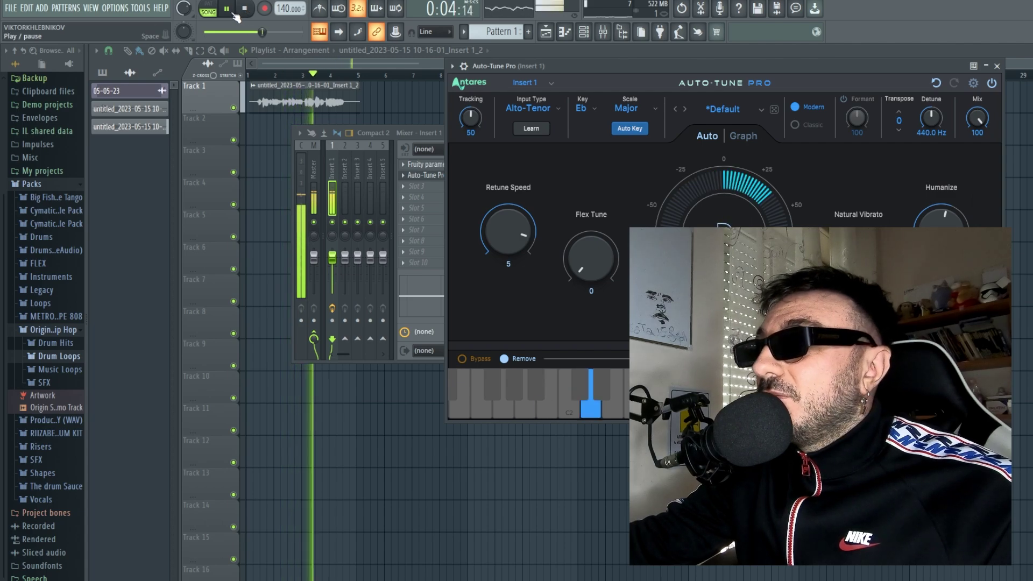
left_click_drag(590, 259, 589, 237)
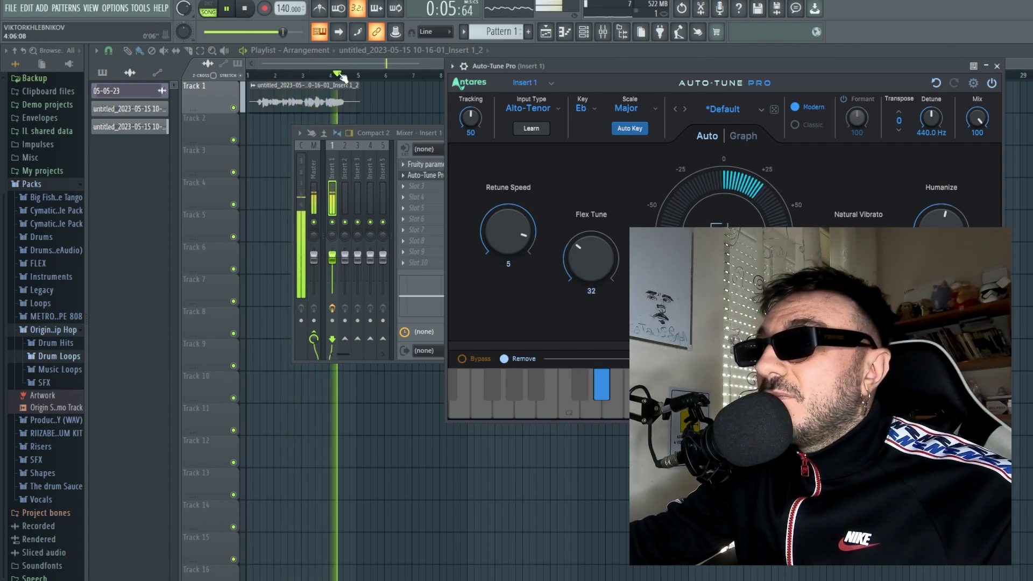
left_click(228, 9)
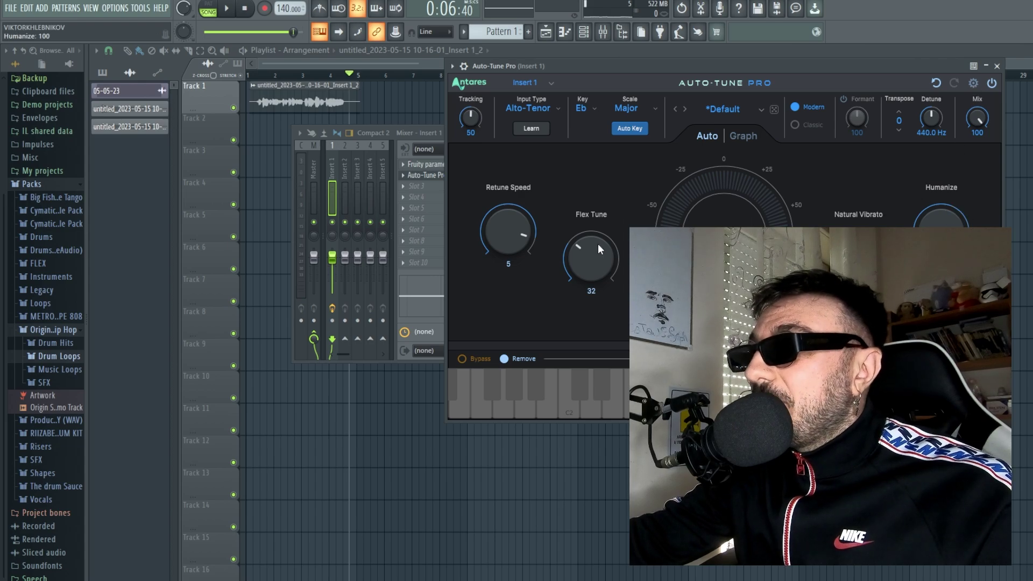
left_click(228, 12)
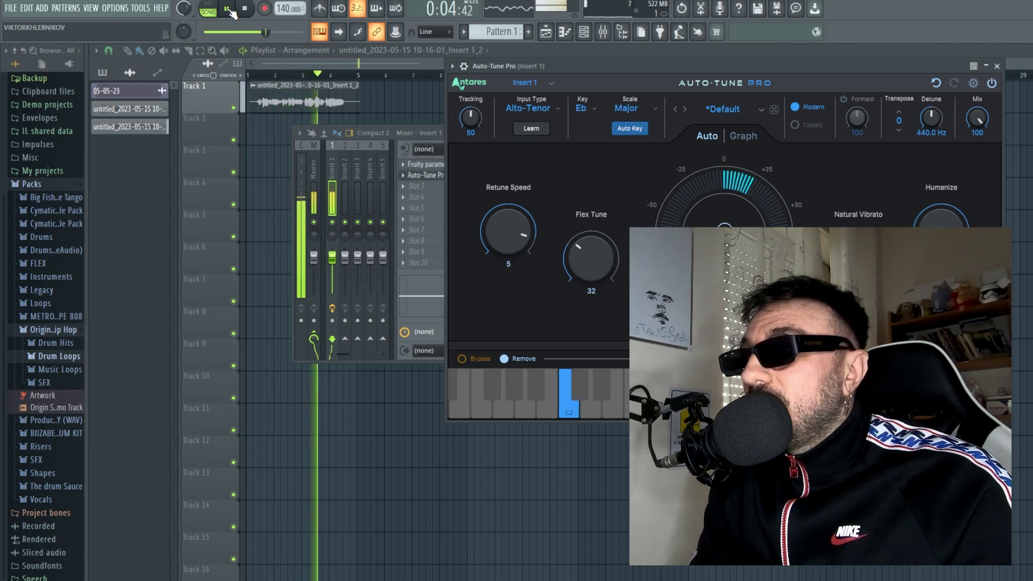
left_click(233, 10)
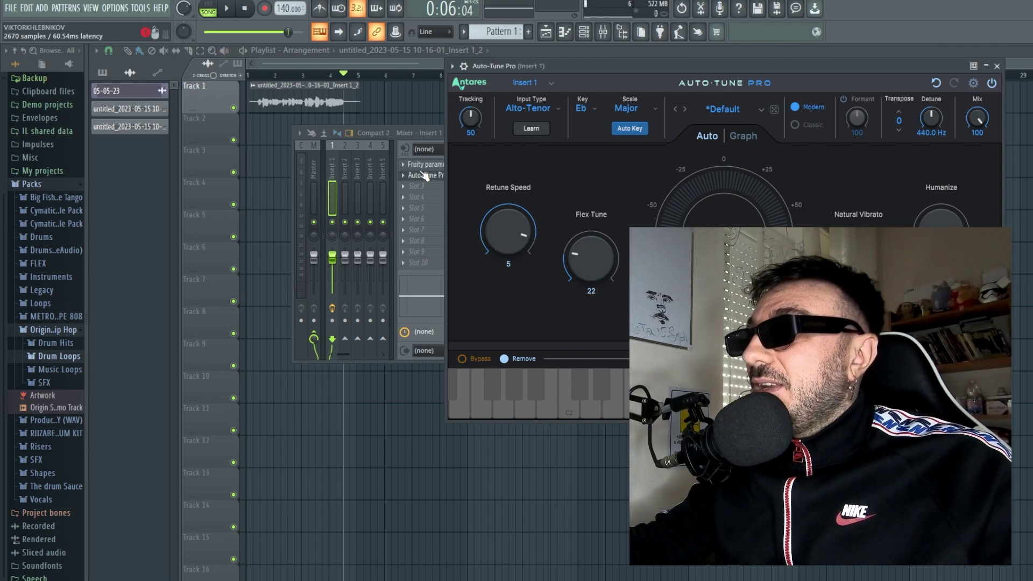
- Open the vocal clip's channel settings and the mixer to check its routing to Insert 1, then return to Auto-Tune Pro
double_click(324, 99)
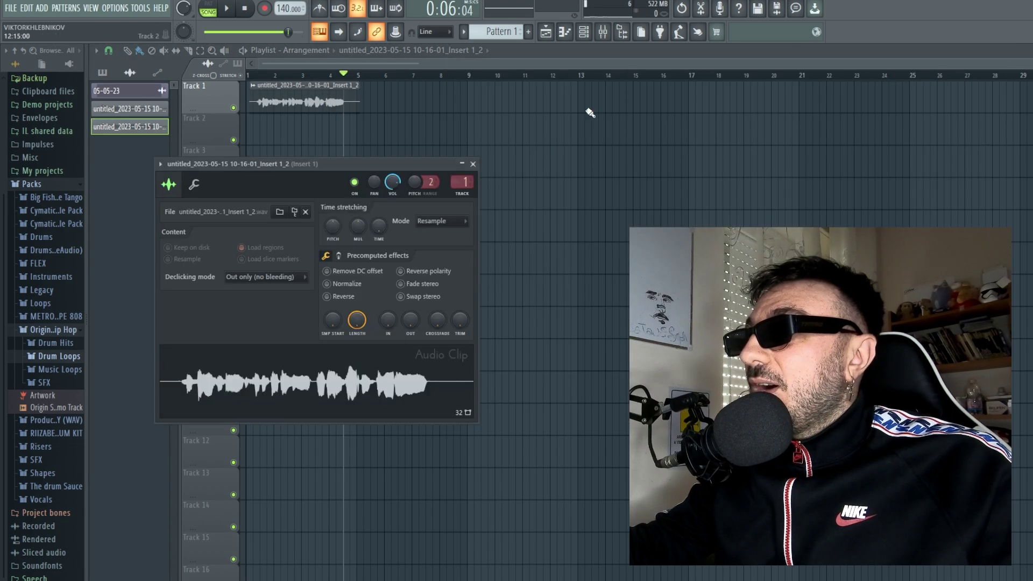
left_click(602, 31)
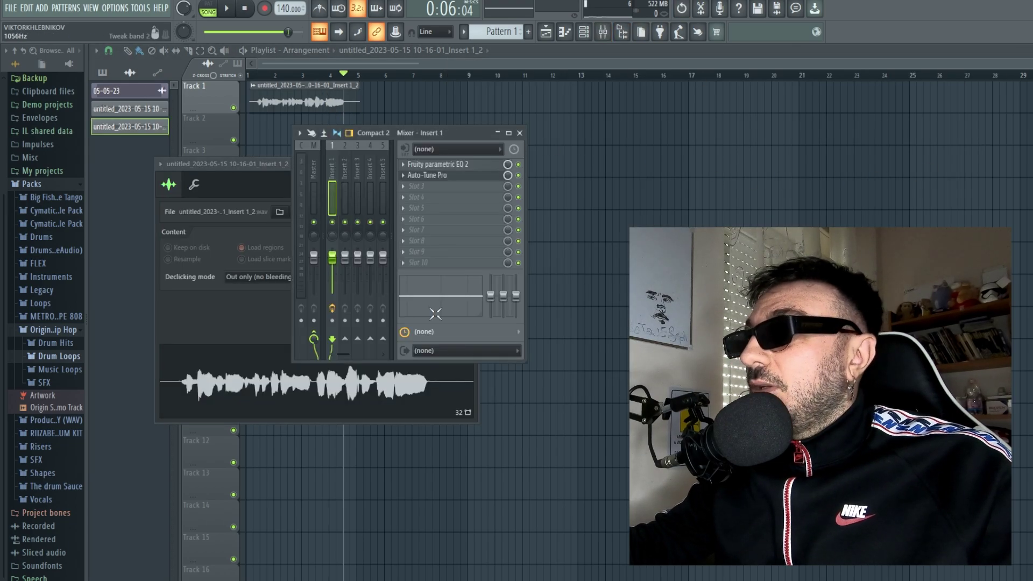
left_click(261, 162)
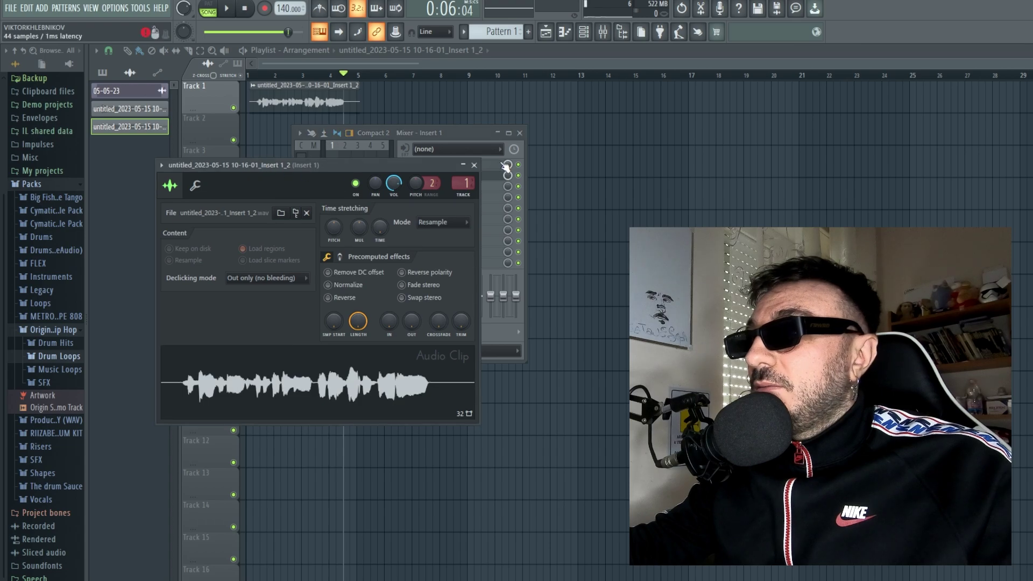
left_click(462, 179)
left_click(467, 178)
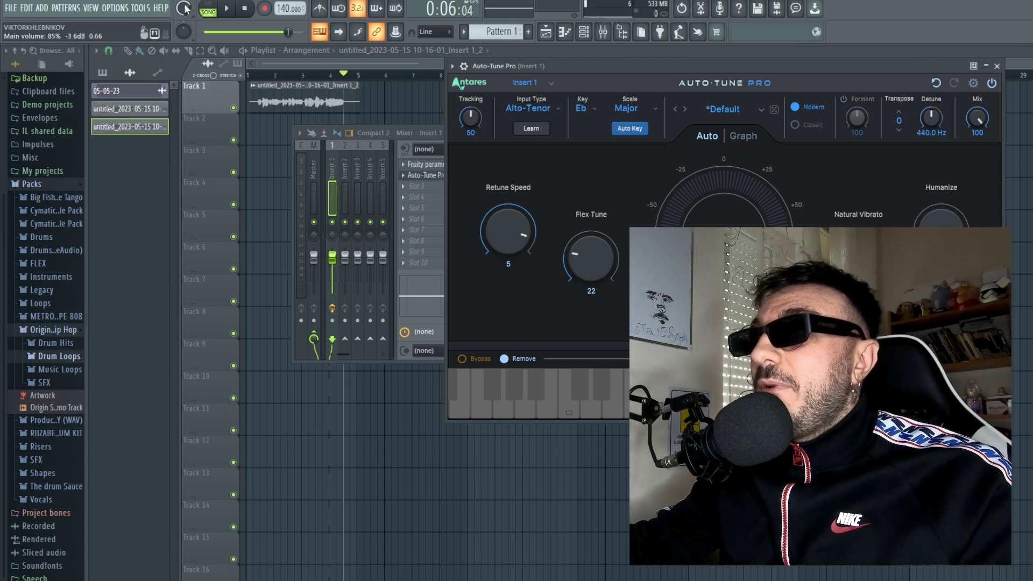
- Detect the vocal's input type with Learn during playback, then replay the vocal from the start and pause it
key("space")
left_click(538, 129)
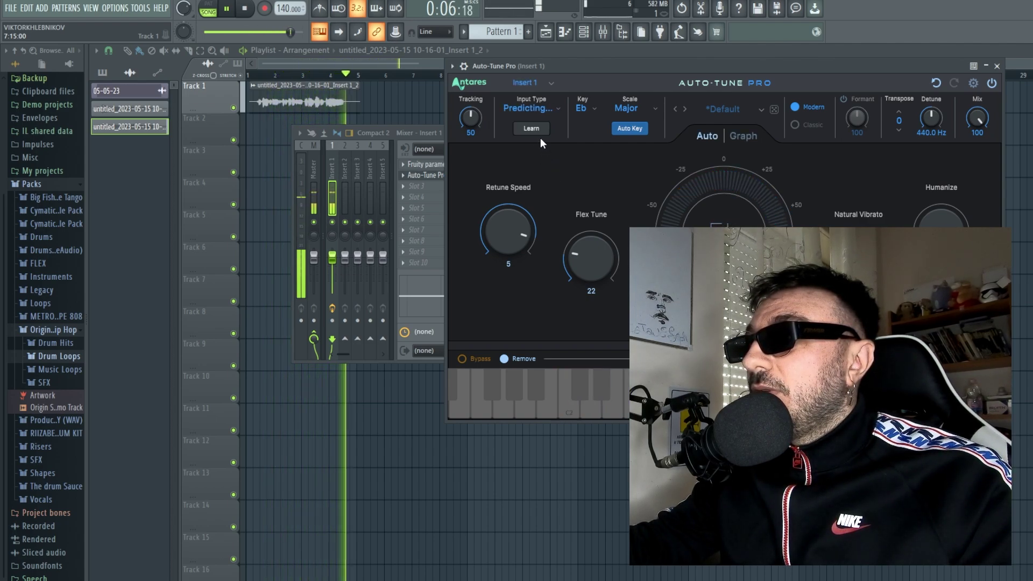
left_click(228, 9)
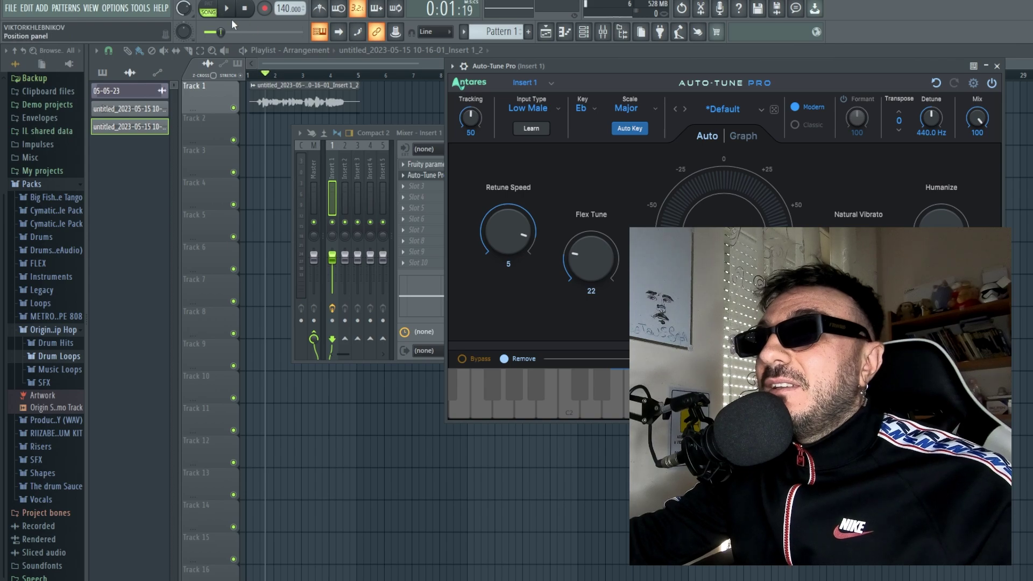
left_click(245, 9)
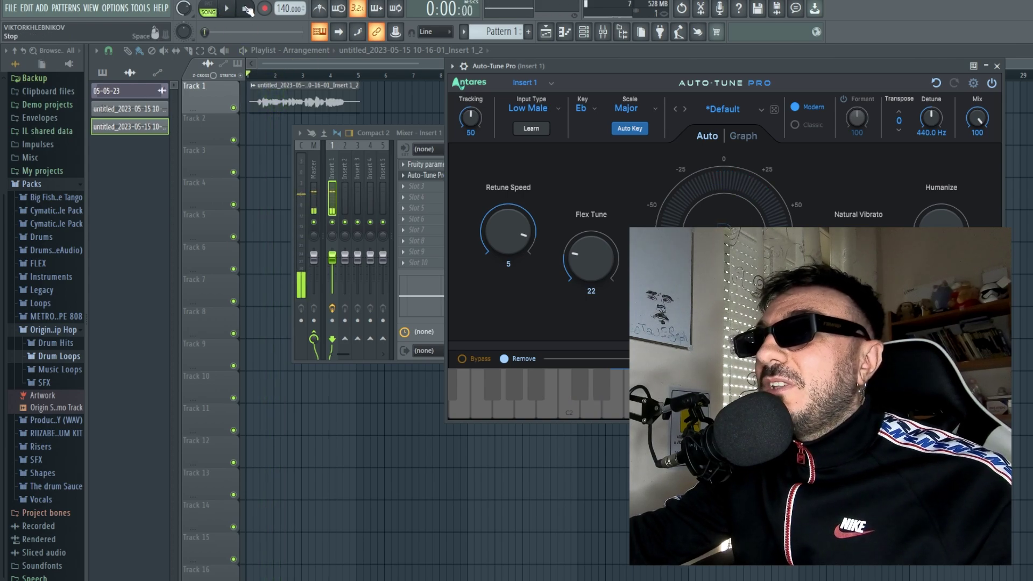
left_click(228, 9)
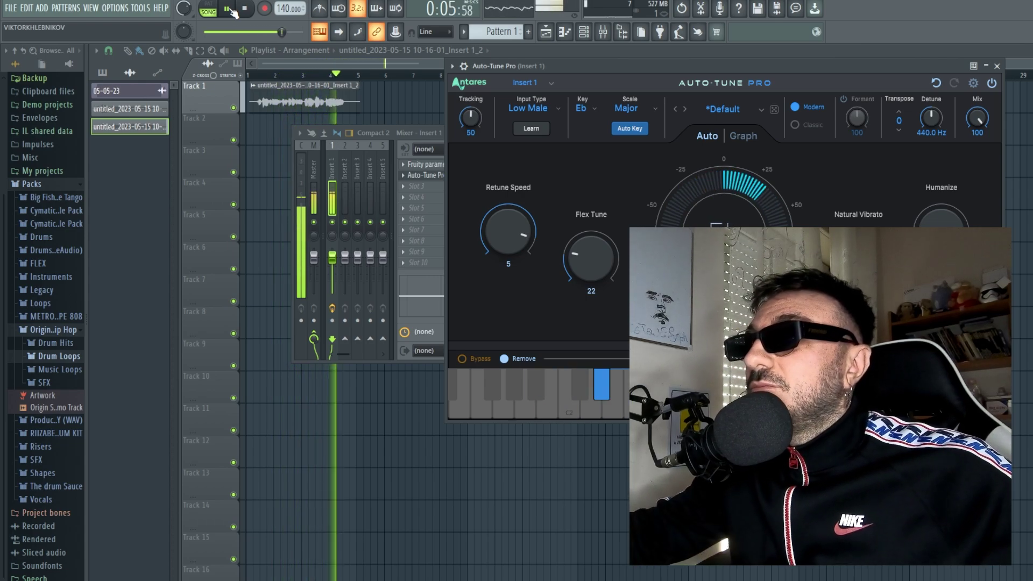
left_click(228, 9)
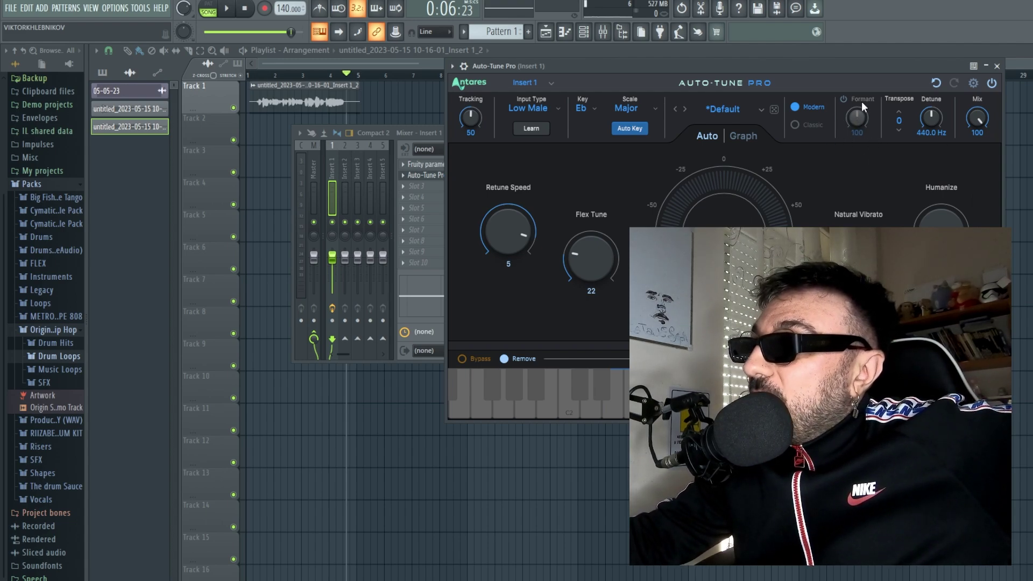
- Enable Formant and play the vocal while lowering Formant to 51 and raising it to 164
left_click(843, 99)
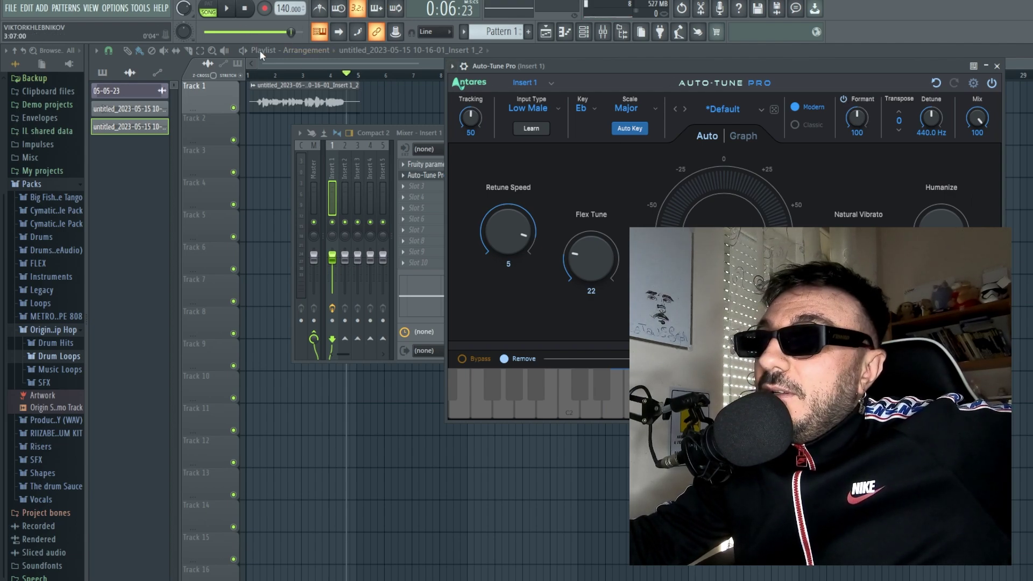
left_click(237, 8)
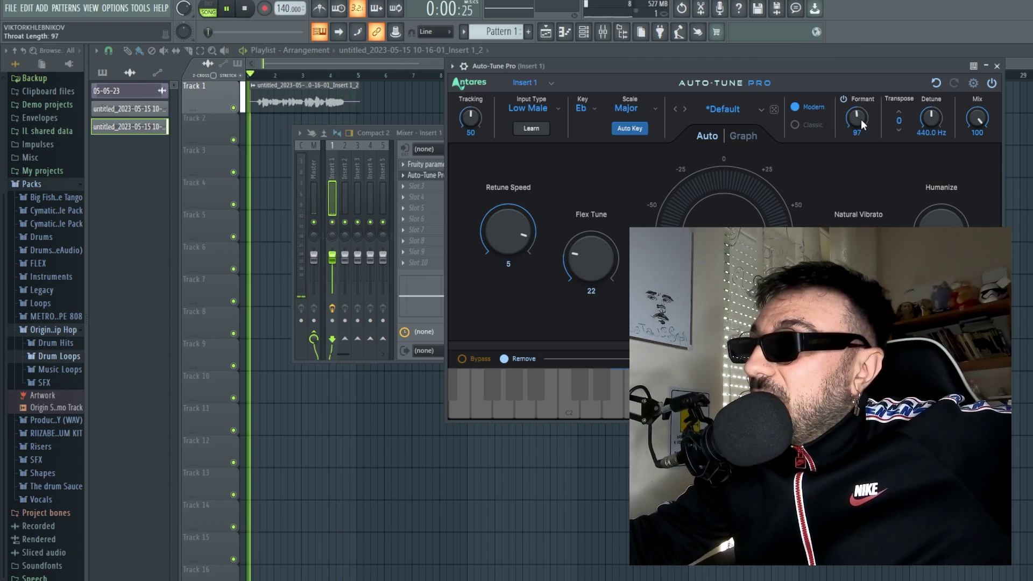
left_click_drag(861, 119, 876, 199)
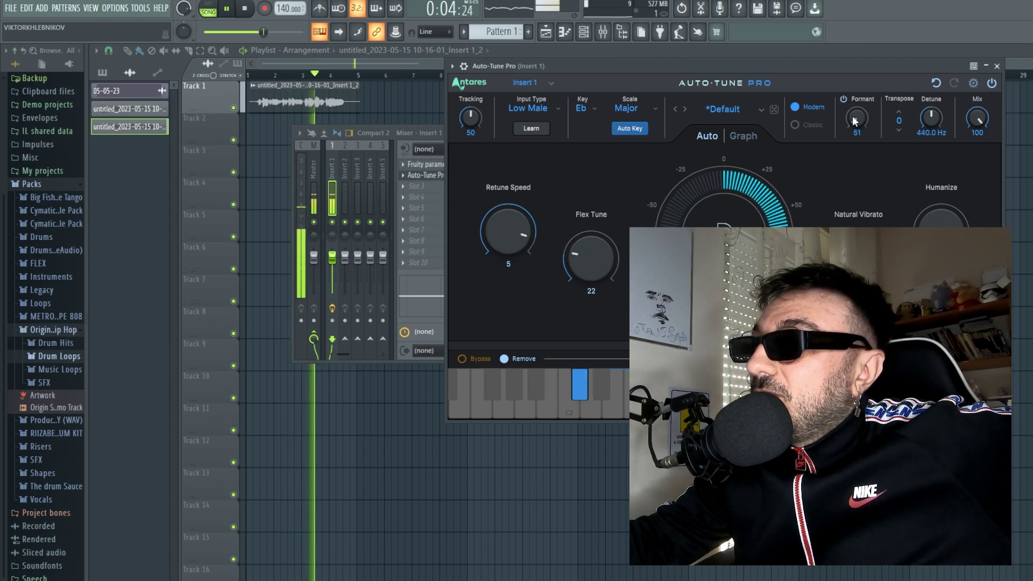
scroll(858, 119, "up", 1)
scroll(858, 119, "up", 10)
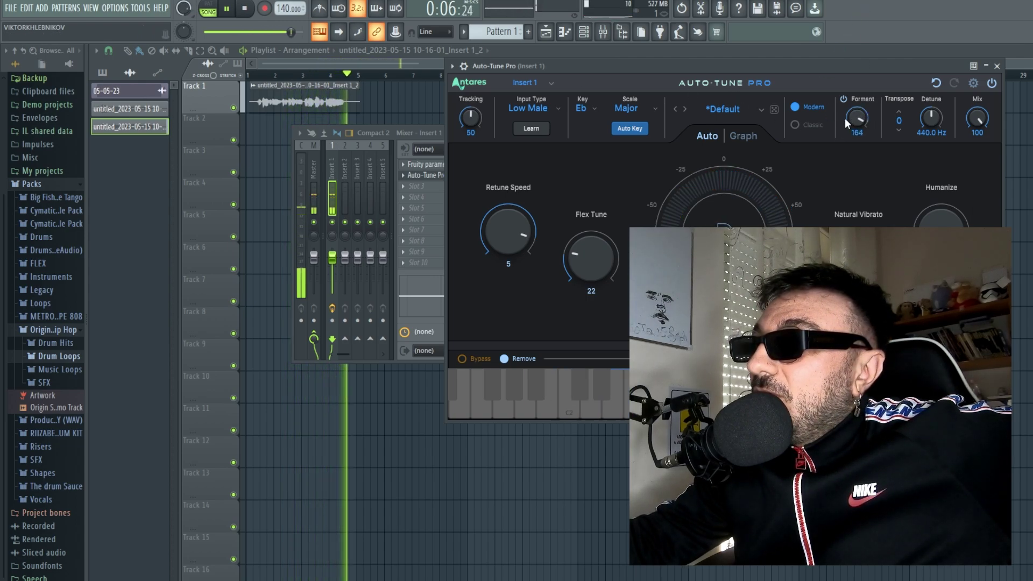
- Replay the vocal with Formant at 164, then reset Formant to its default and turn it off
key("space")
key("space")
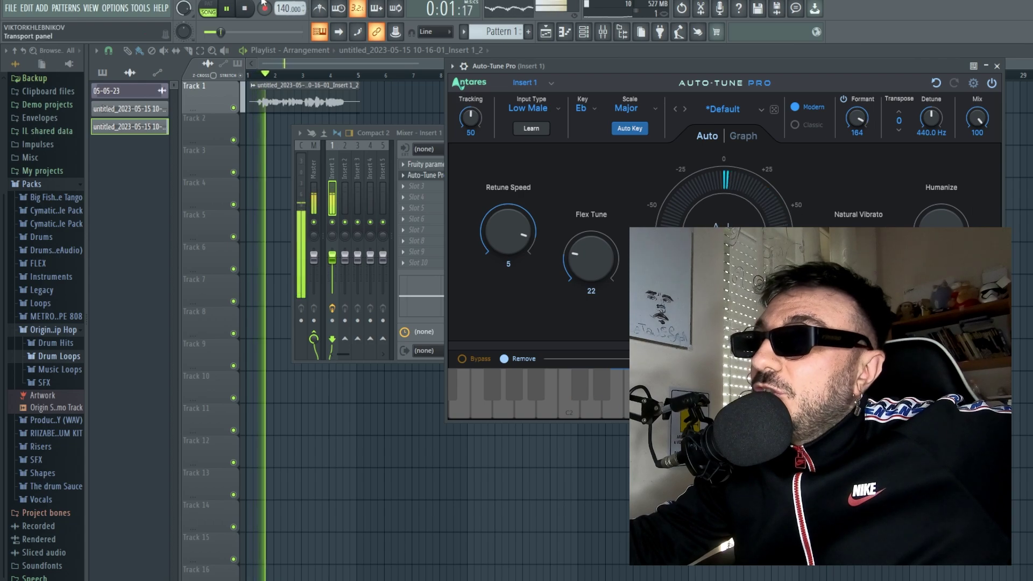
key("space")
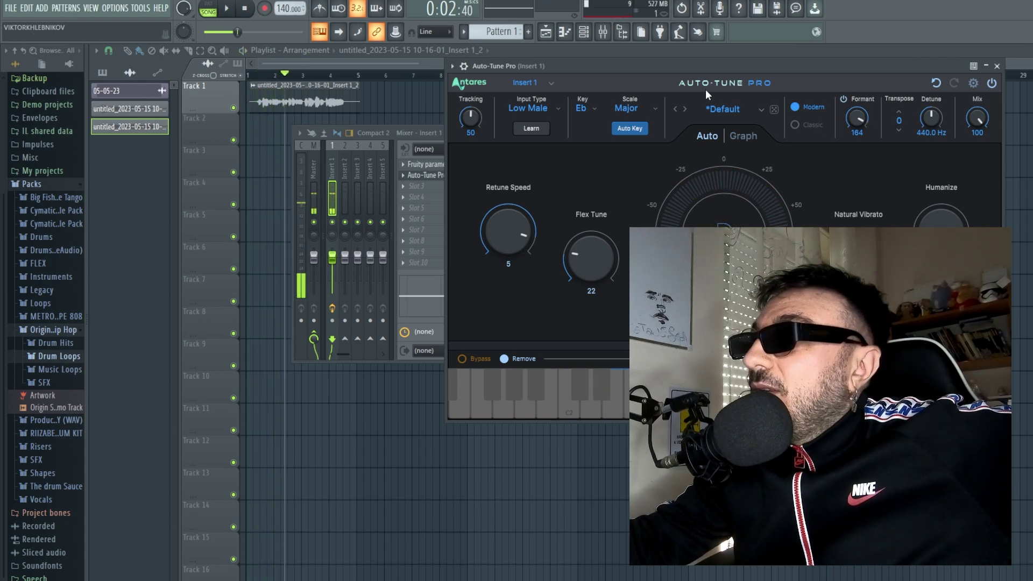
left_click(861, 115, "ctrl")
left_click(844, 96)
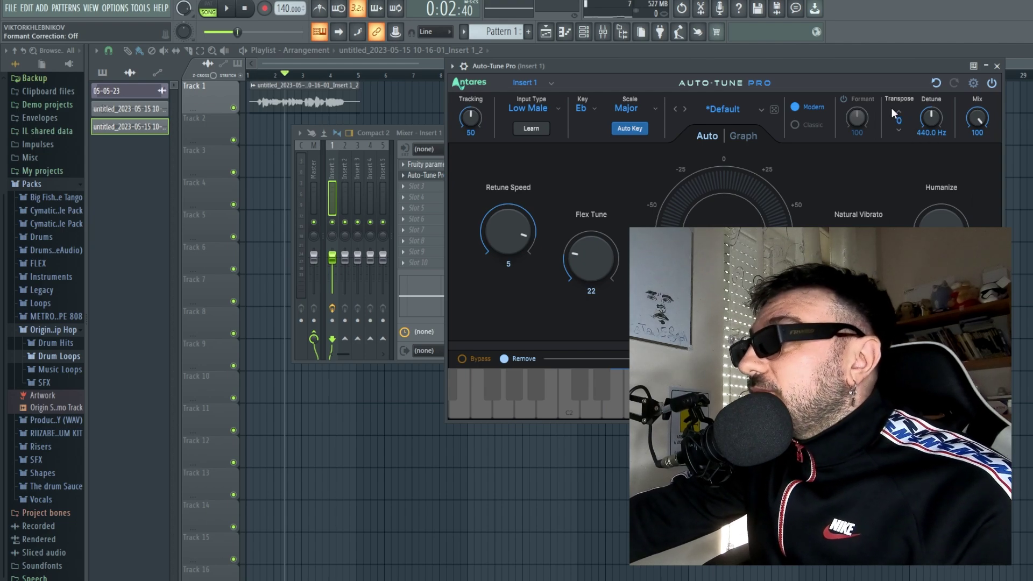
- Play the vocal while raising Transpose step by step to 12, then pause playback
left_click(225, 12)
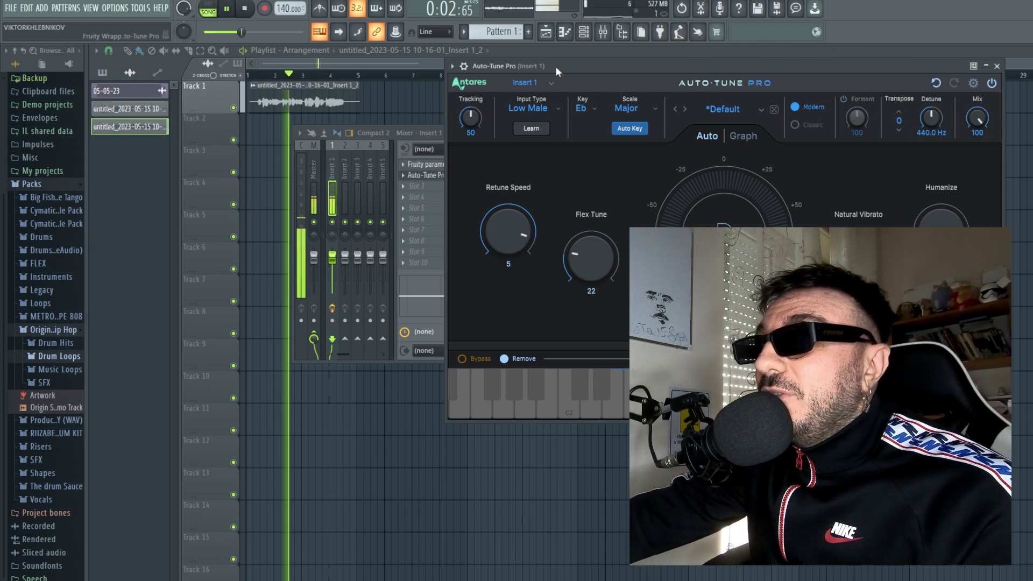
left_click(898, 111)
left_click(899, 110)
left_click(899, 110)
left_click(899, 109)
left_click(899, 110)
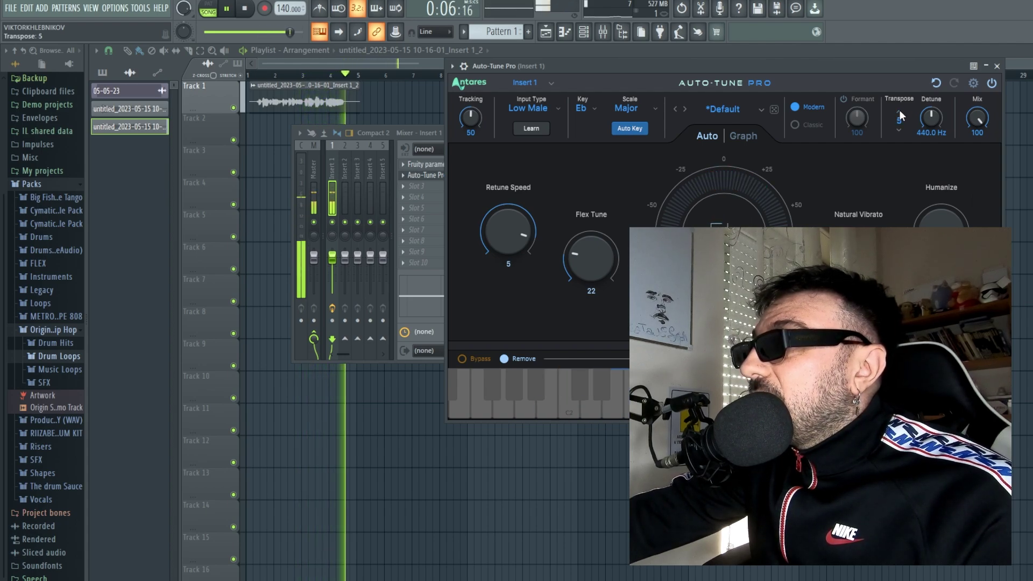
left_click(899, 110)
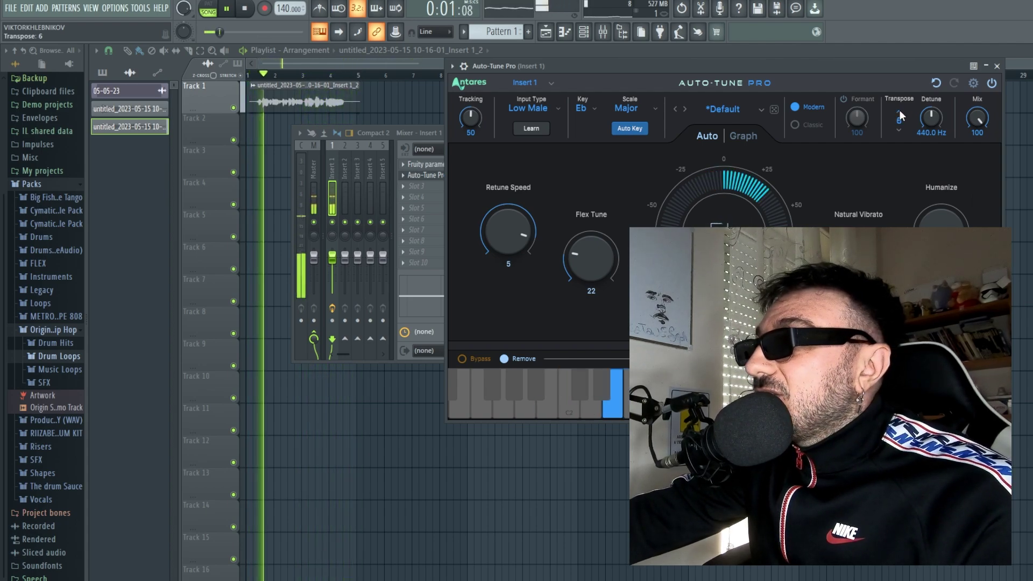
left_click(899, 110)
left_click(899, 110)
left_click(899, 110)
left_click(899, 110)
left_click(899, 110)
left_click(899, 109)
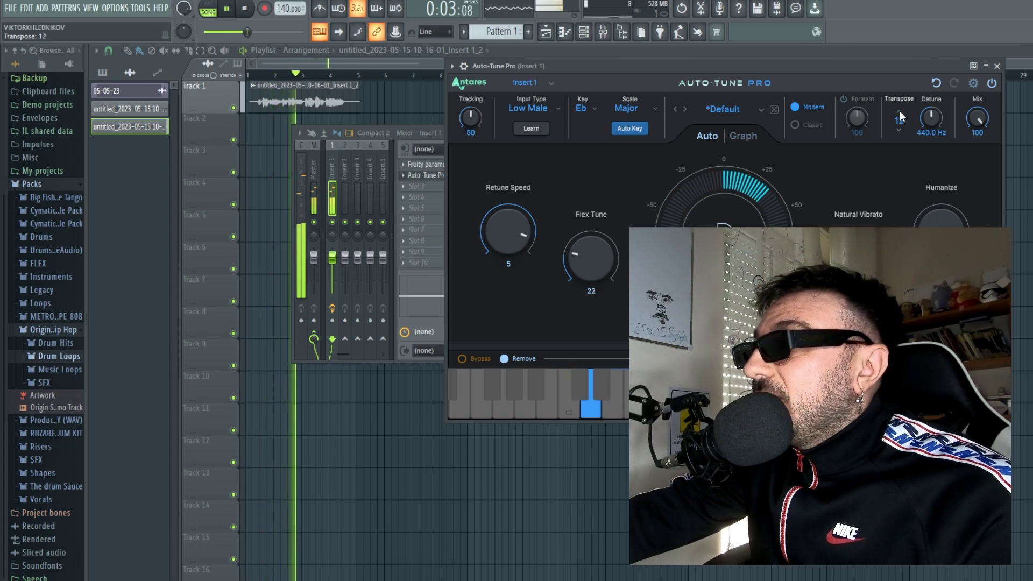
left_click(228, 10)
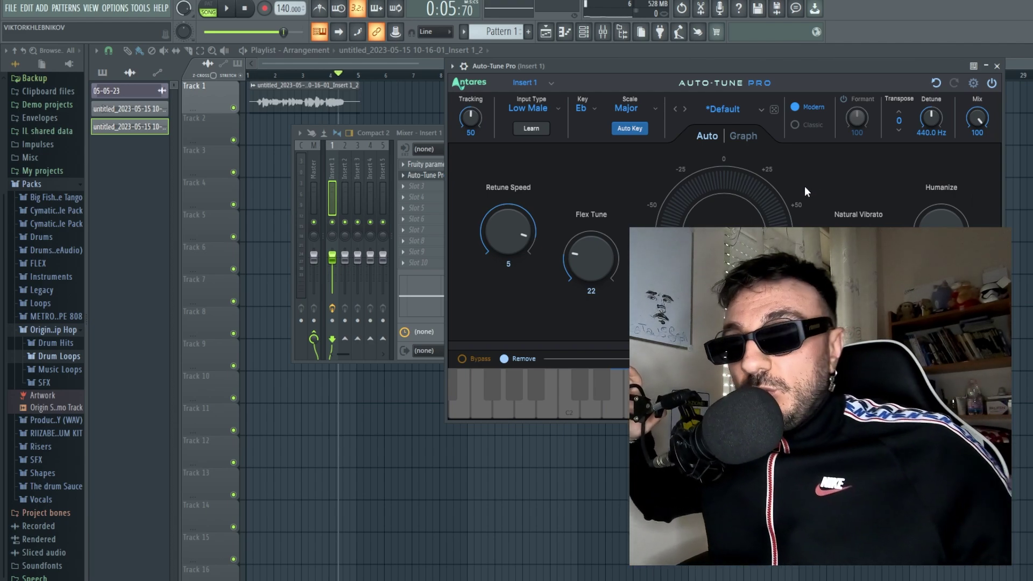
- Move the Auto-Tune Pro window over the track headers and mixer
left_click_drag(564, 80, 213, 73)
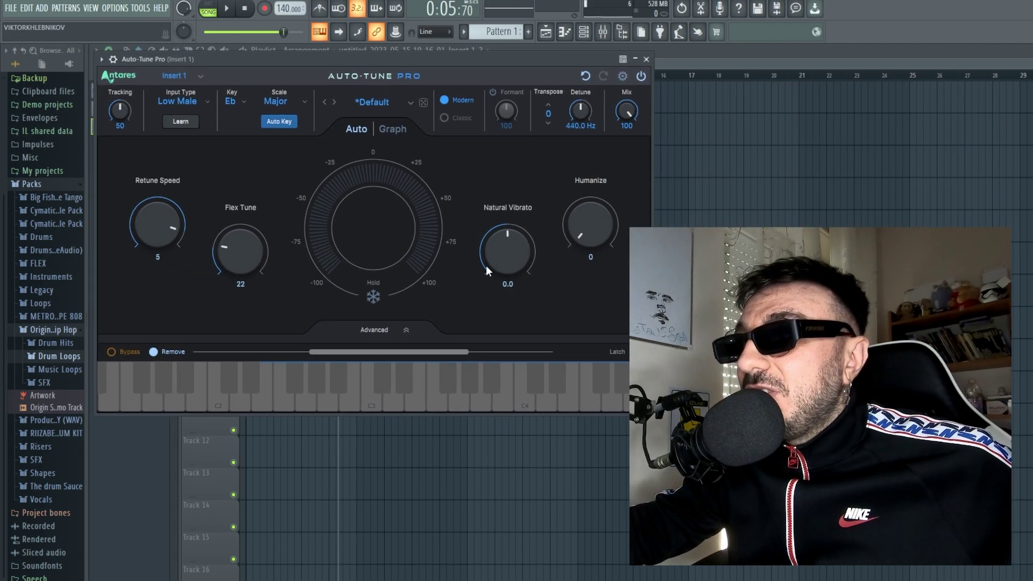